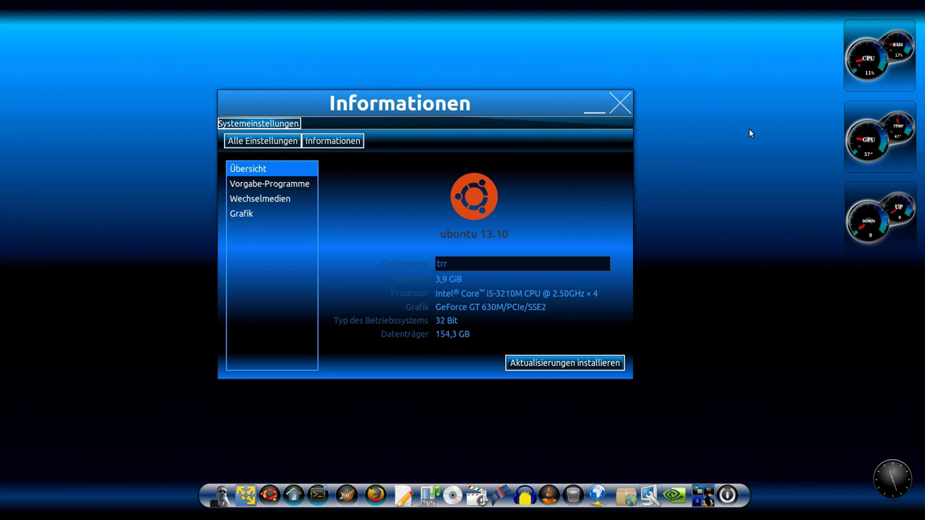
# Reposition the Informationen overview window, then rotate the desktop cube to the terminal workspace.
pyautogui.moveTo(509, 114)
pyautogui.mouseDown()
pyautogui.moveTo(528, 107)
pyautogui.moveTo(498, 96)
pyautogui.mouseUp()
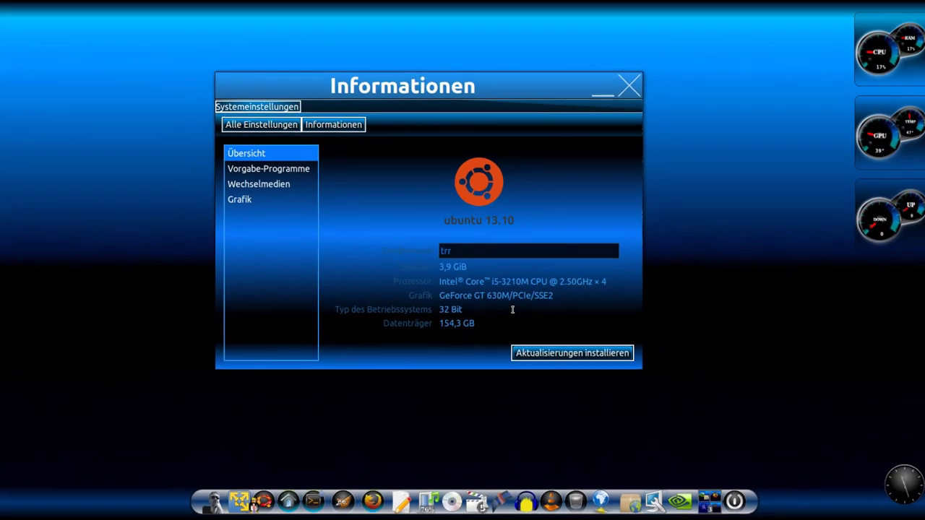
pyautogui.moveTo(549, 106); pyautogui.dragTo(546, 97)
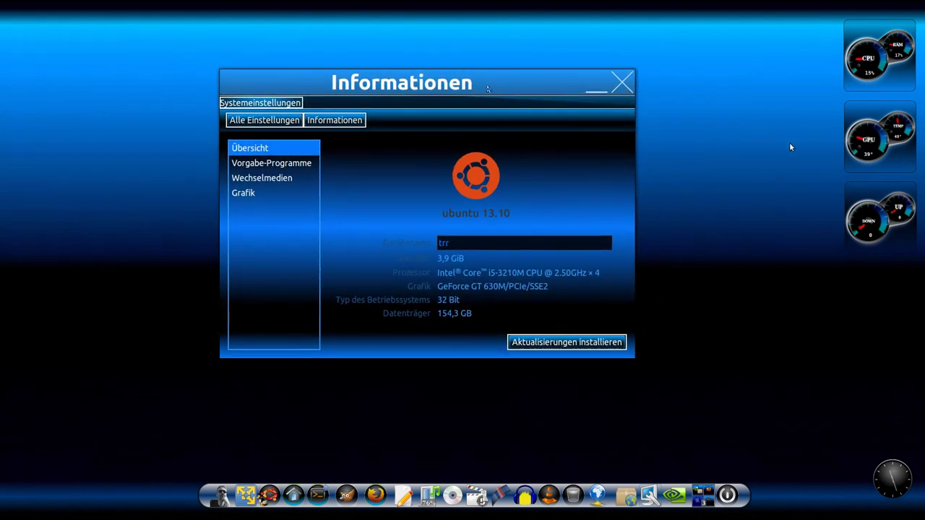
pyautogui.hotkey('ctrl', 'alt', 'Right')
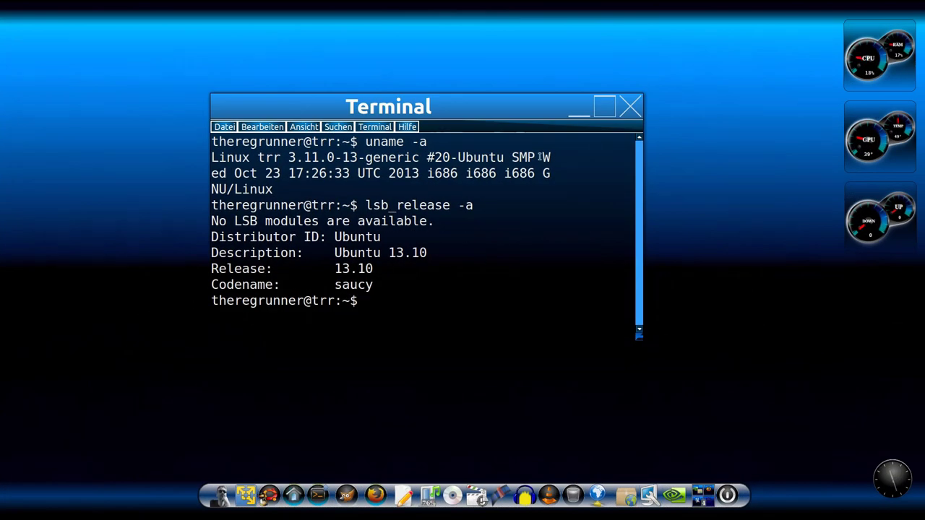
# Highlight 'i686' and the Ubuntu 13.10 lsb_release lines, then rotate to the NVIDIA settings workspace.
pyautogui.moveTo(463, 176); pyautogui.dragTo(430, 176)
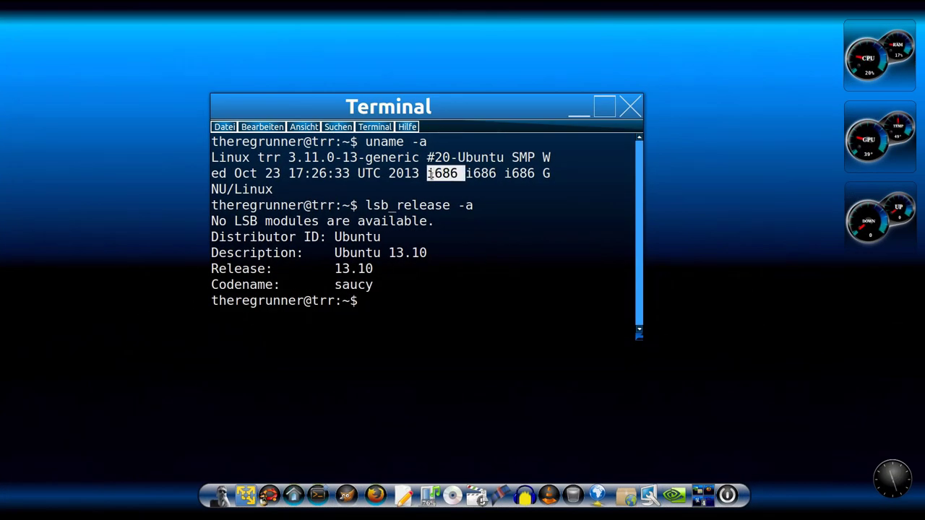
pyautogui.click(495, 187)
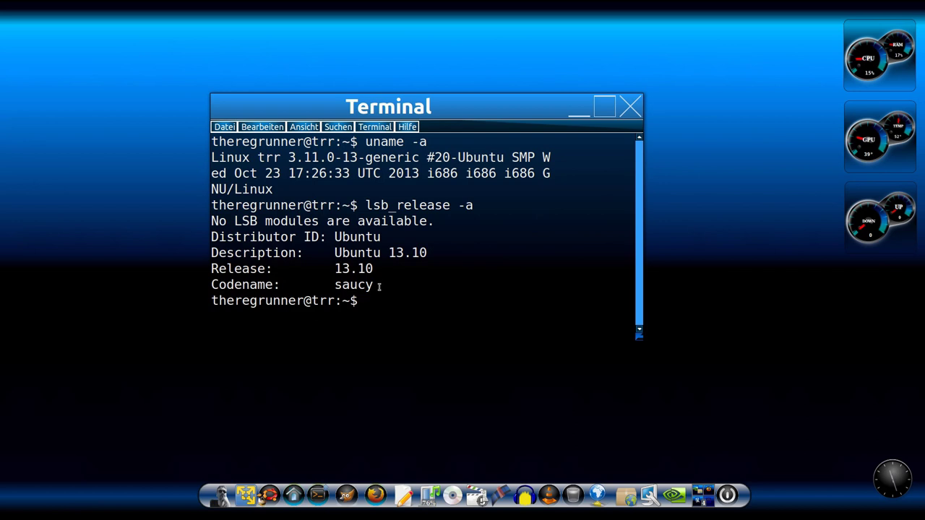
pyautogui.moveTo(379, 287); pyautogui.dragTo(217, 237)
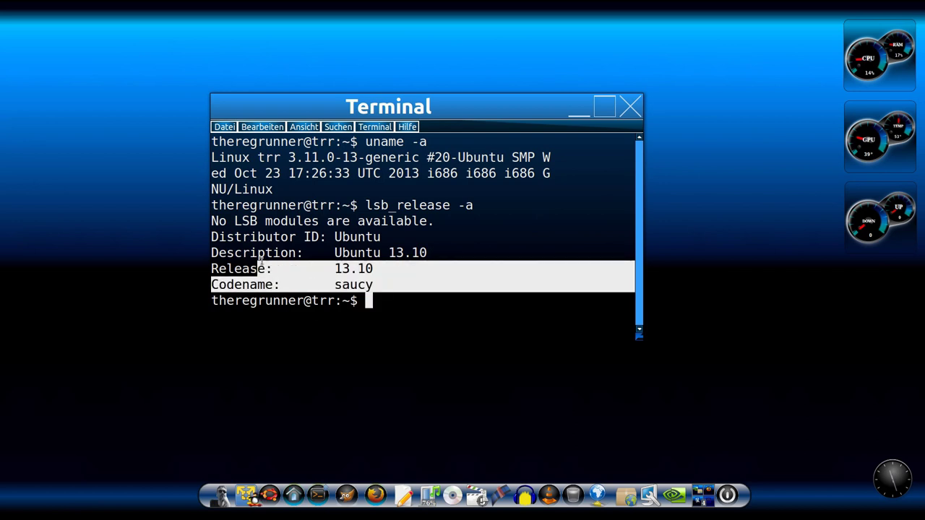
pyautogui.click(389, 301)
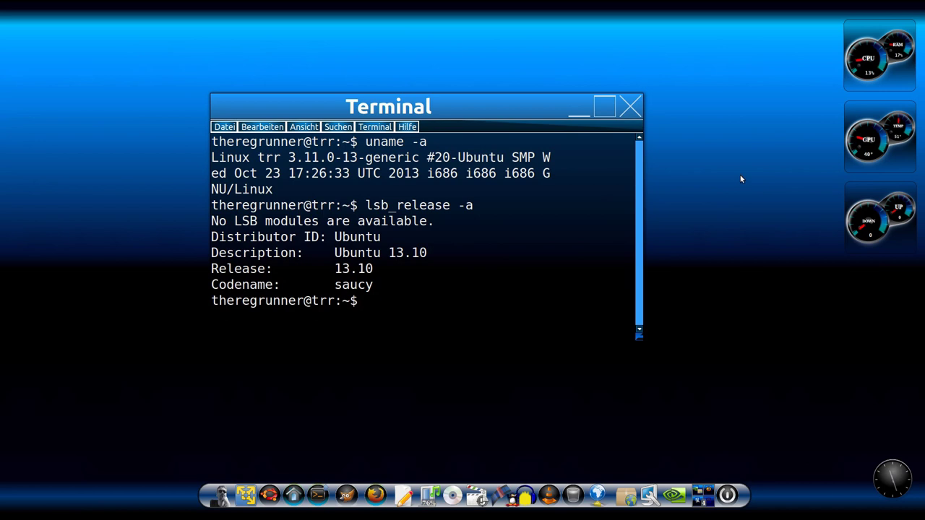
pyautogui.hotkey('ctrl', 'alt', 'Right')
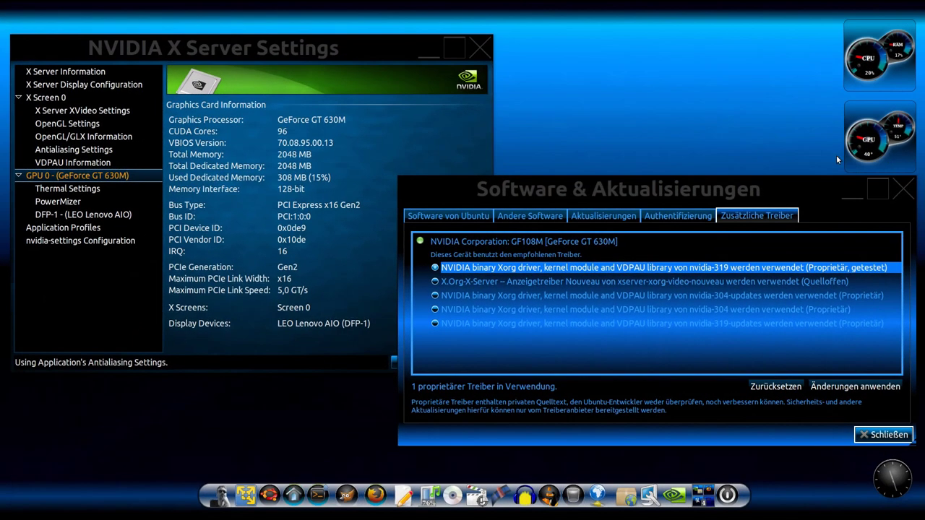
# Bring the Software & Aktualisierungen driver window forward, glance at the browser workspace, and tilt the cube.
pyautogui.moveTo(735, 193); pyautogui.dragTo(698, 195)
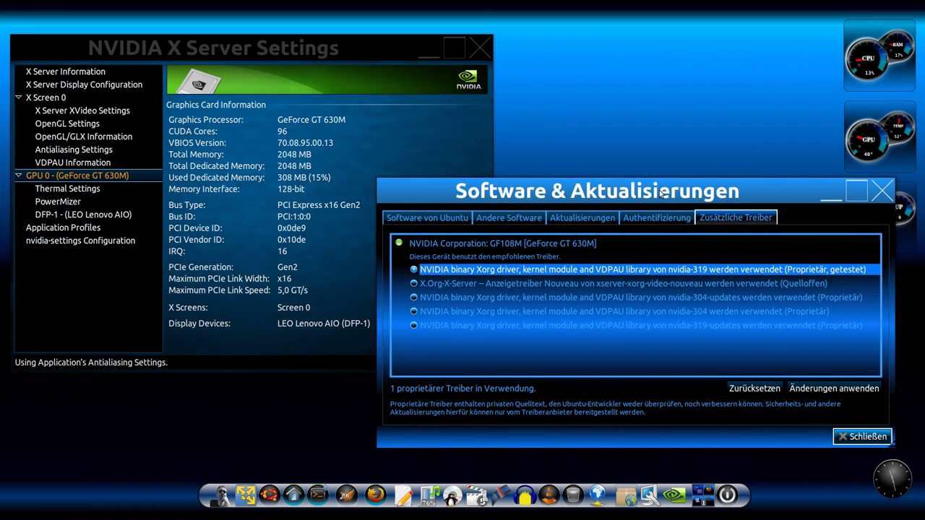
pyautogui.moveTo(660, 194); pyautogui.dragTo(681, 193)
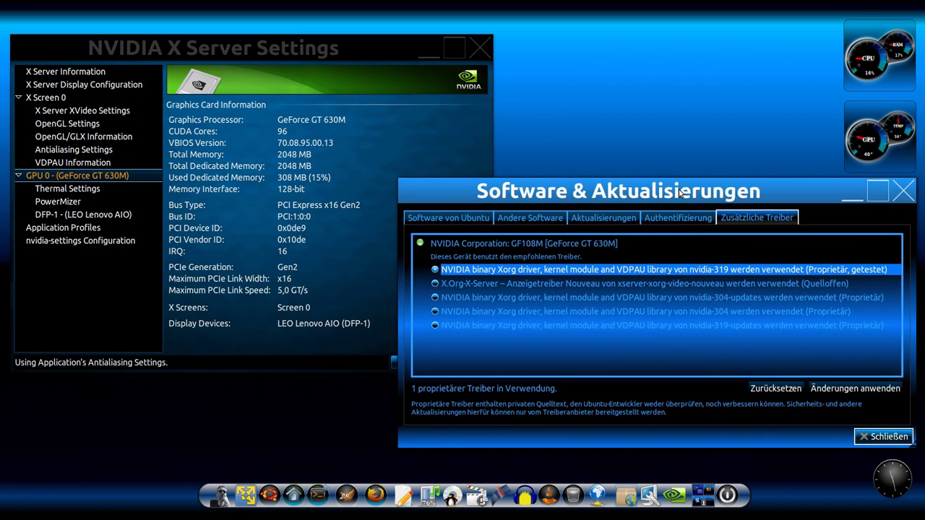
pyautogui.hotkey('ctrl', 'alt', 'Right')
pyautogui.hotkey('ctrl', 'alt', 'Left')
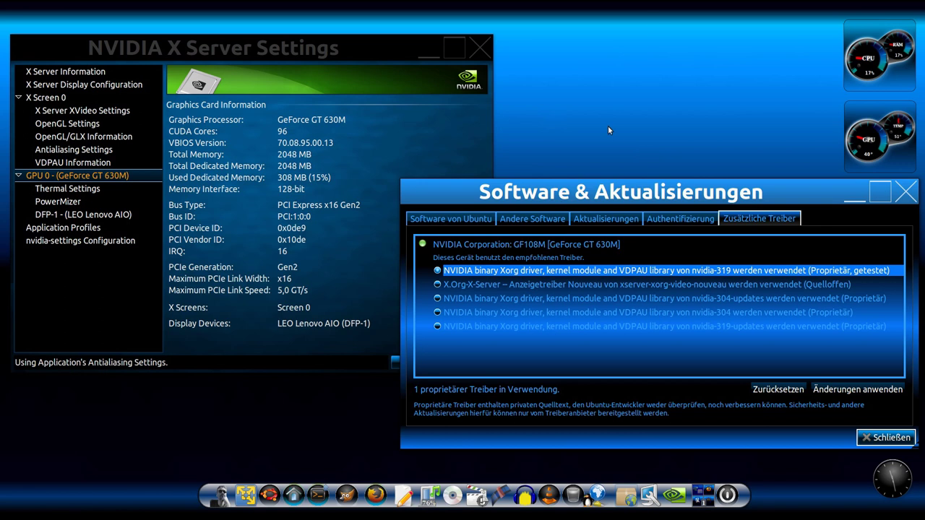
pyautogui.keyDown('ctrl'); pyautogui.keyDown('alt'); pyautogui.moveTo(608, 130); pyautogui.dragTo(547, 30); pyautogui.keyUp('alt'); pyautogui.keyUp('ctrl')
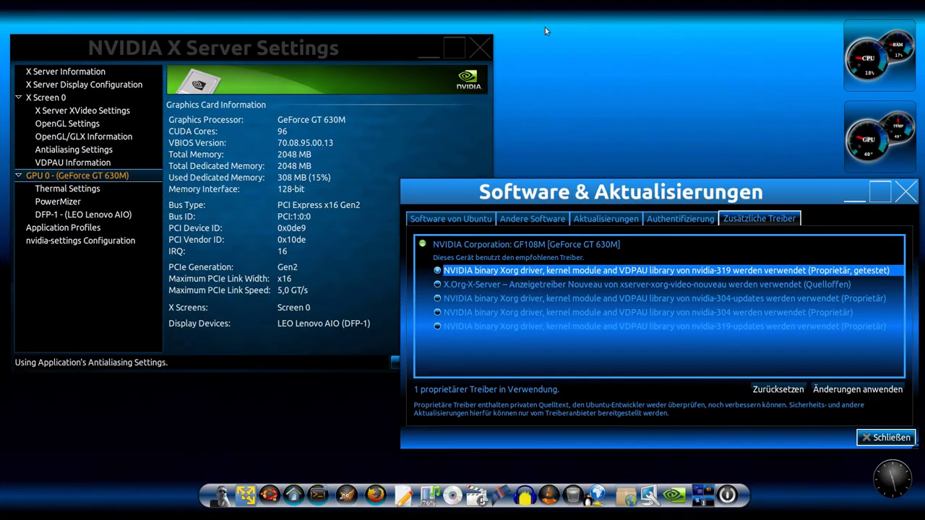
# View the X Server XVideo Settings and OpenGL Settings pages in NVIDIA X Server Settings.
pyautogui.click(311, 49)
pyautogui.click(61, 111)
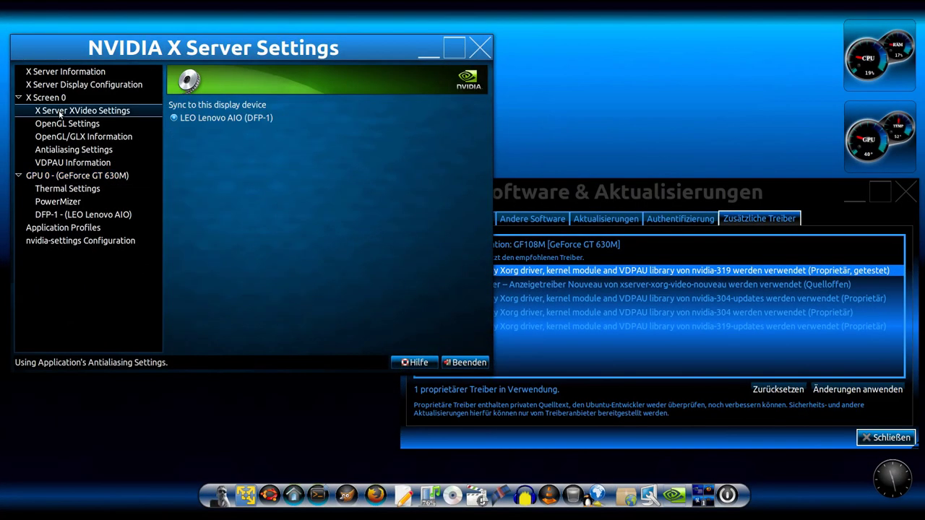
pyautogui.click(58, 124)
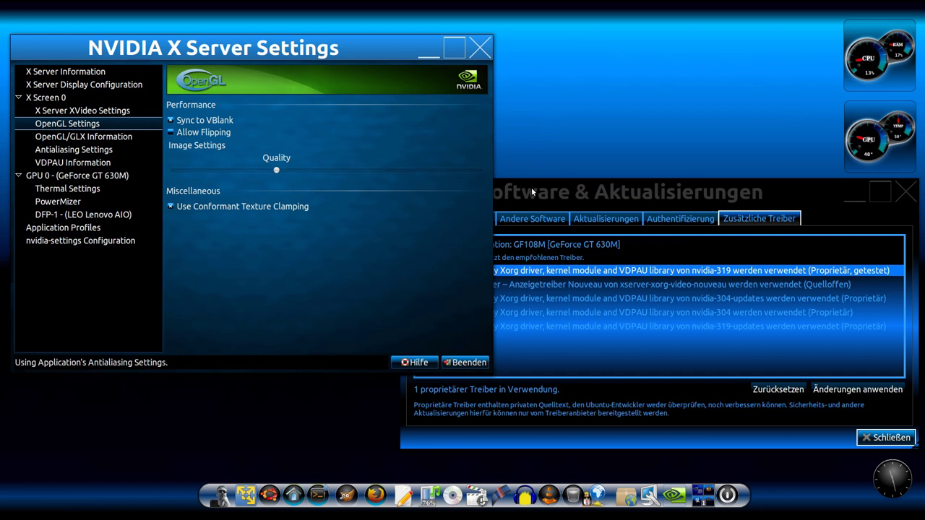
pyautogui.moveTo(531, 191); pyautogui.dragTo(516, 189)
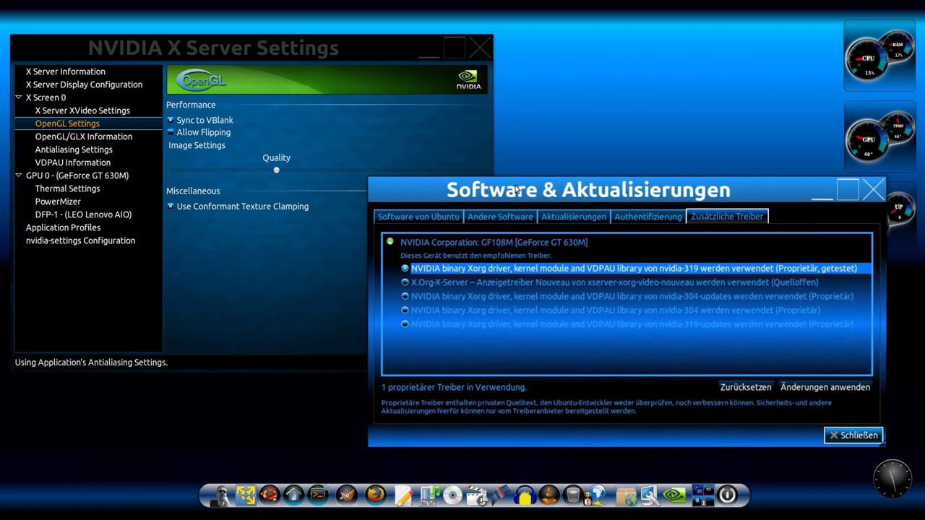
pyautogui.moveTo(345, 60); pyautogui.dragTo(351, 55)
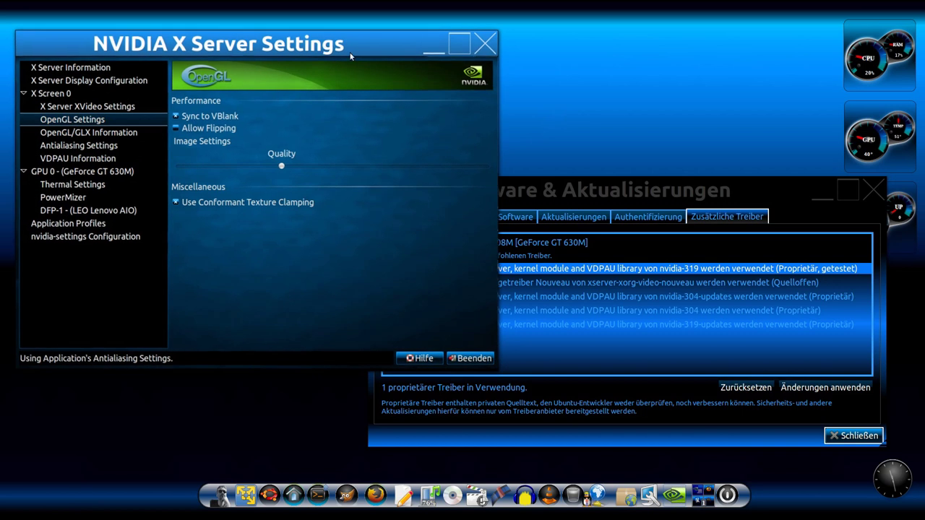
# Show the GPU 0 GeForce GT 630M card details, then rotate to the MegaCAD website workspace.
pyautogui.click(94, 175)
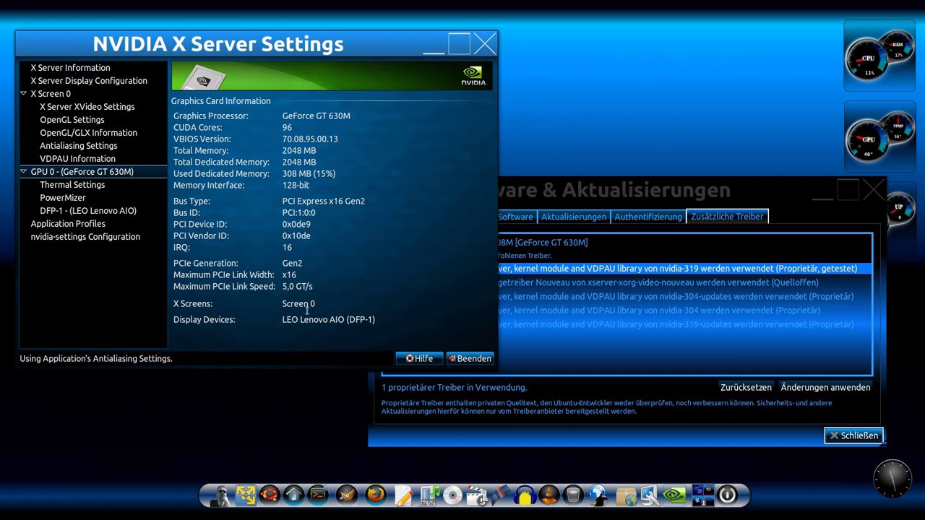
pyautogui.moveTo(530, 208); pyautogui.dragTo(508, 208)
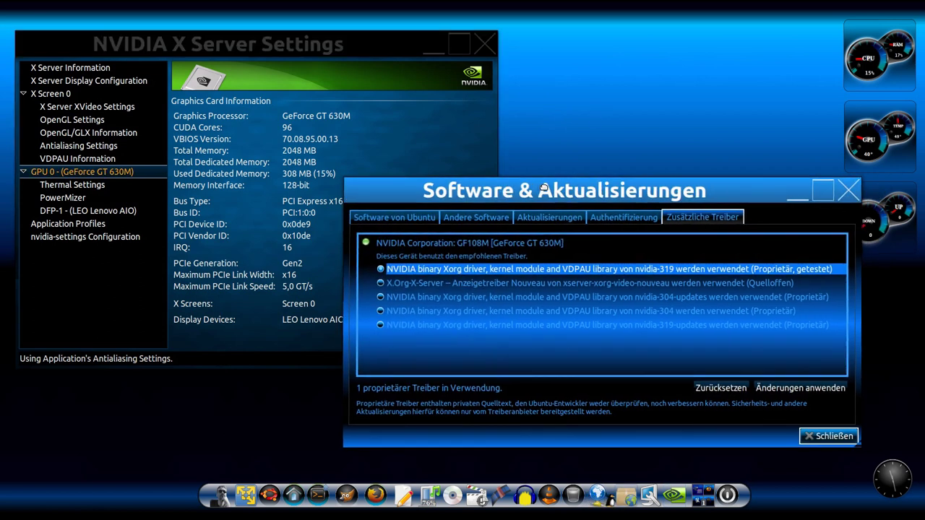
pyautogui.hotkey('ctrl', 'alt', 'Right')
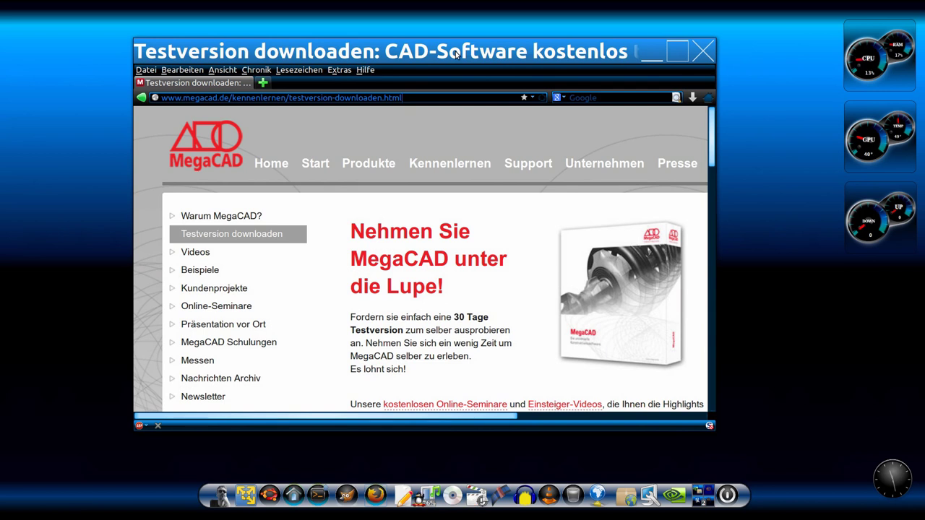
# Nudge the Firefox window showing MegaCAD's Testversion downloaden page.
pyautogui.moveTo(456, 55); pyautogui.dragTo(452, 55)
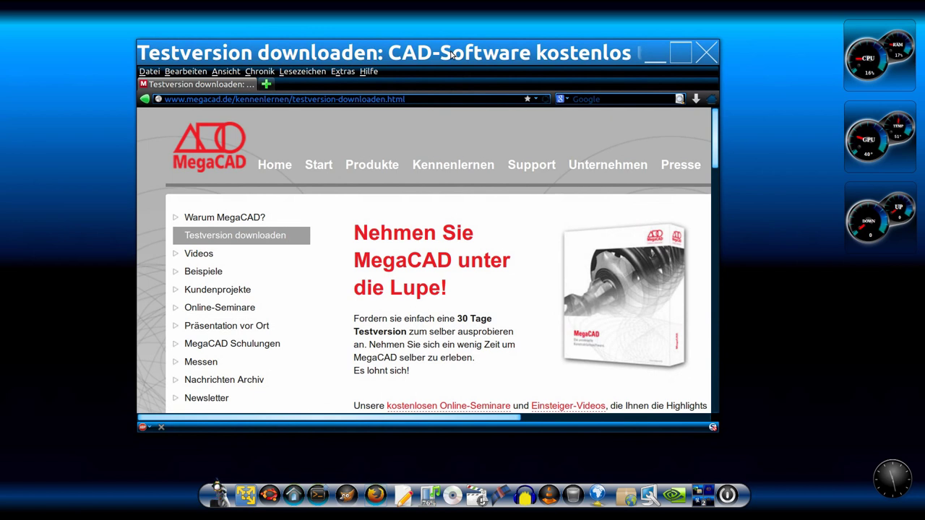
pyautogui.moveTo(452, 55); pyautogui.dragTo(448, 52)
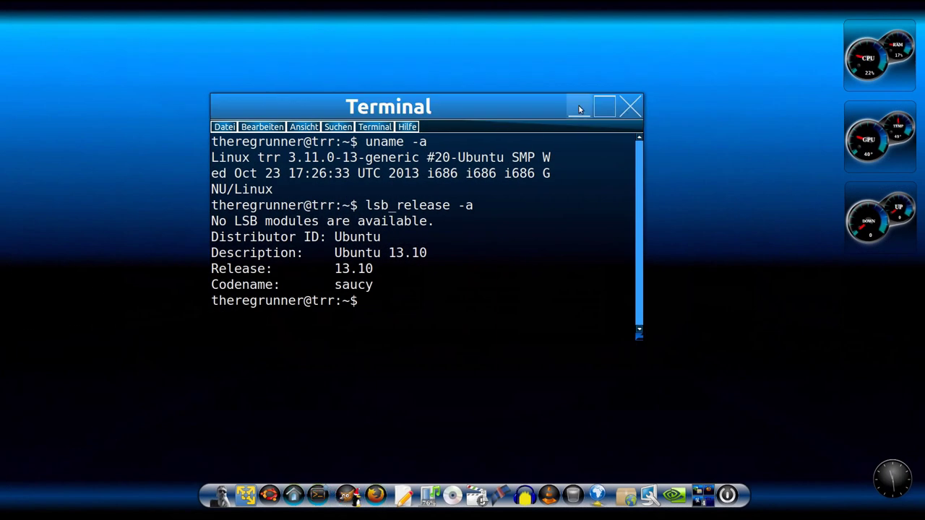
# Open Downloads, select the VMware Player bundle, and minimize the terminal, driver and NVIDIA windows.
pyautogui.click(577, 104)
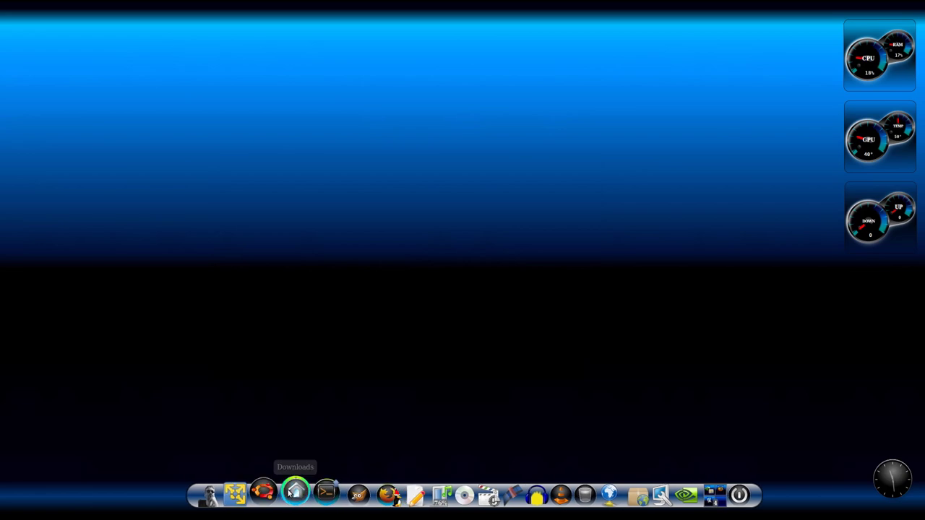
pyautogui.click(293, 495)
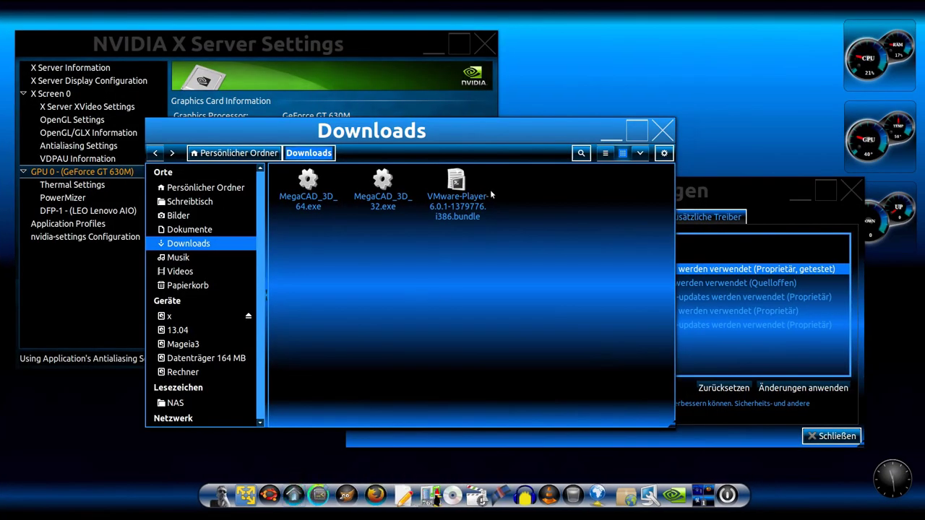
pyautogui.click(454, 206)
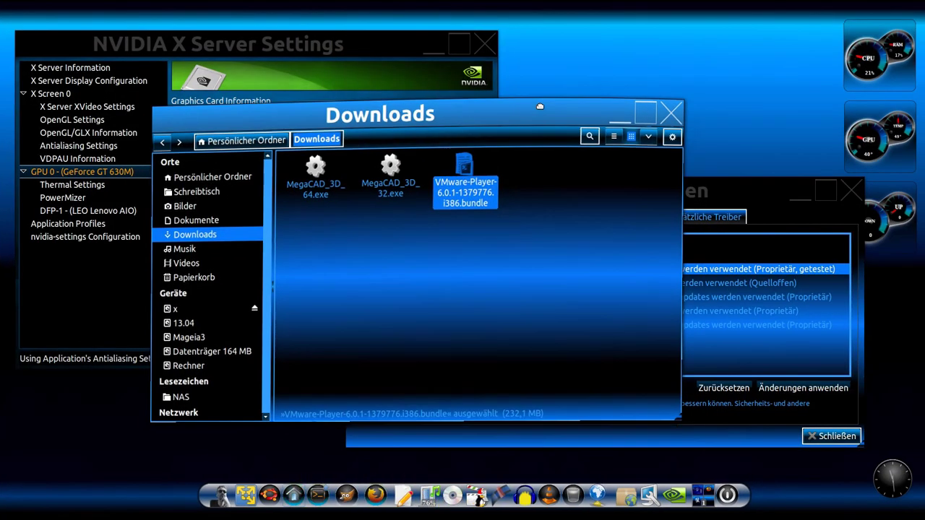
pyautogui.moveTo(532, 146); pyautogui.dragTo(543, 122)
pyautogui.click(796, 192)
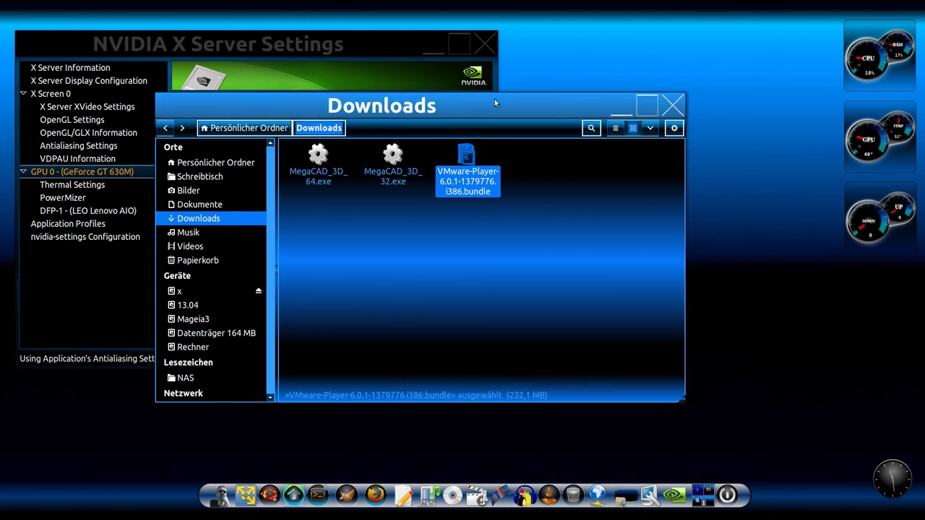
pyautogui.click(432, 52)
pyautogui.moveTo(509, 103)
pyautogui.mouseDown()
pyautogui.moveTo(518, 85)
pyautogui.moveTo(510, 101)
pyautogui.mouseUp()
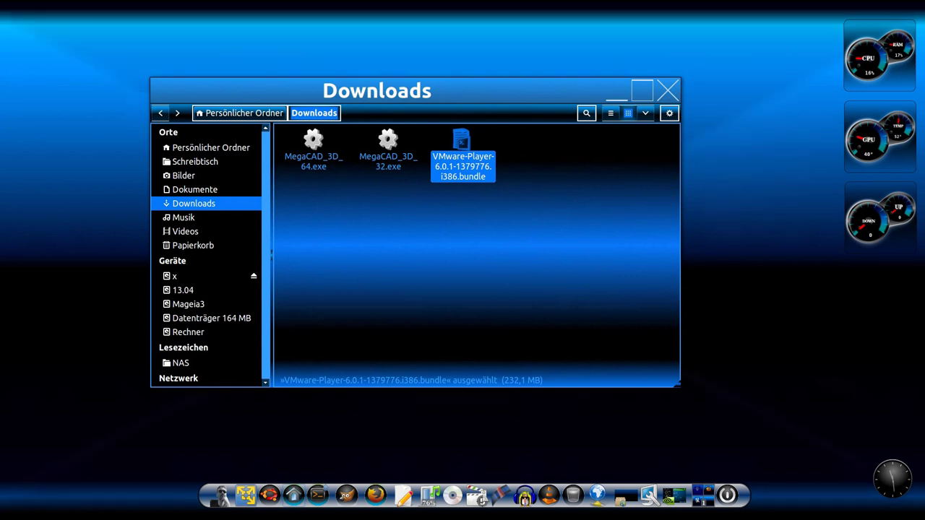
# Select the MegaCAD_3D_64.exe installer, then minimize the Downloads window to leave an empty desktop.
pyautogui.hotkey('ctrl', 'alt', 'Left')
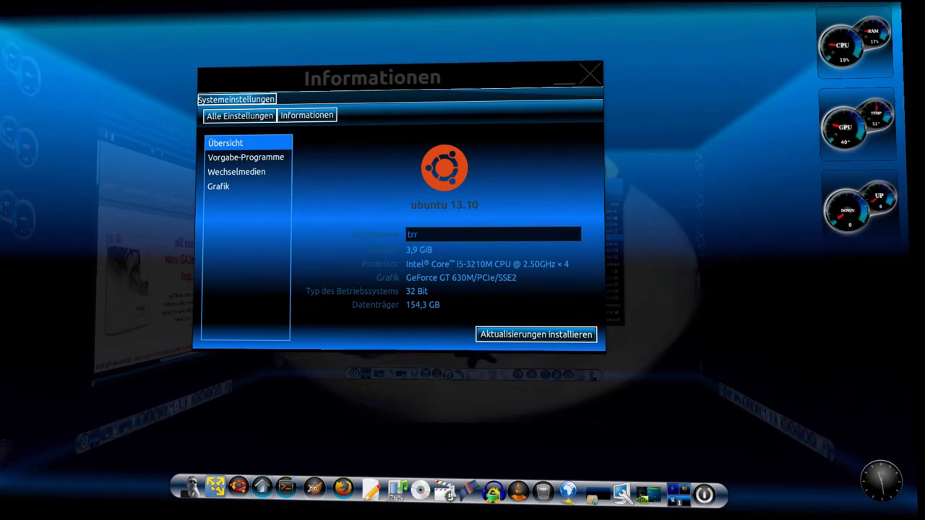
pyautogui.hotkey('ctrl', 'alt', 'Right')
pyautogui.hotkey('ctrl', 'alt', 'Right')
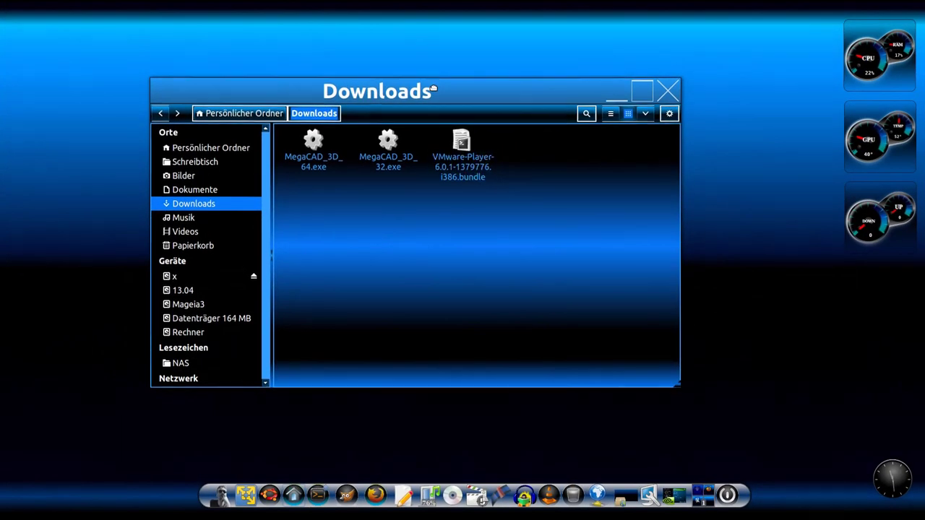
pyautogui.moveTo(435, 88); pyautogui.dragTo(438, 92)
pyautogui.press('Right')
pyautogui.click(408, 223)
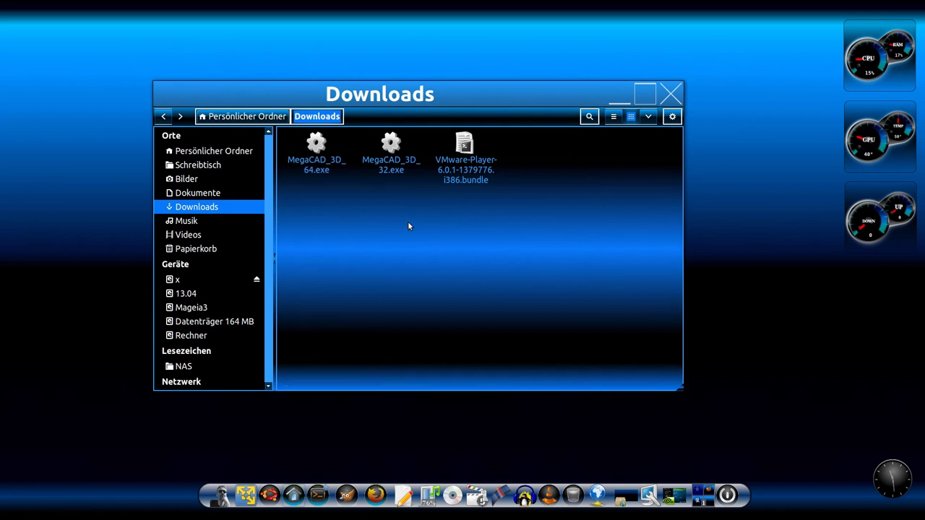
pyautogui.click(620, 90)
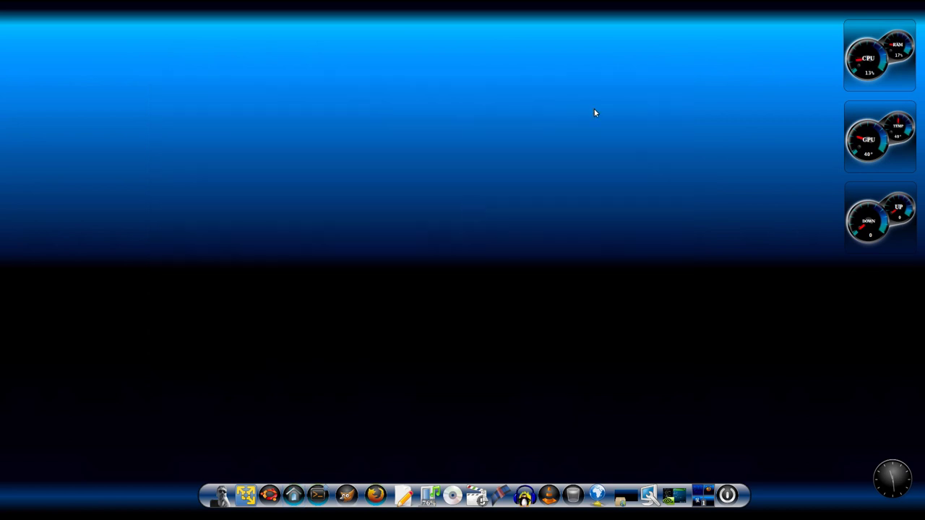
# Launch VMware Player, select the Windows 8 machine, and open its settings showing 2 GB memory.
pyautogui.click(246, 494)
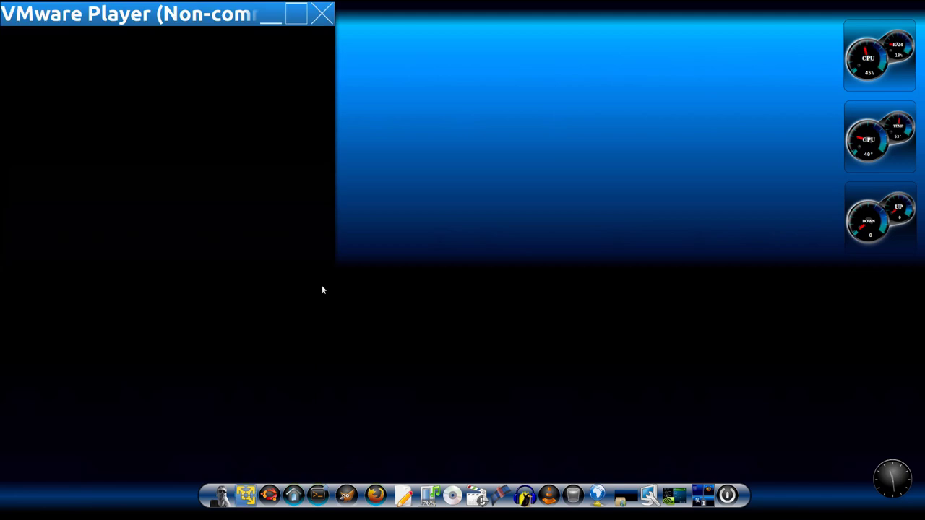
pyautogui.moveTo(184, 18)
pyautogui.mouseDown()
pyautogui.moveTo(254, 63)
pyautogui.moveTo(285, 69)
pyautogui.mouseUp()
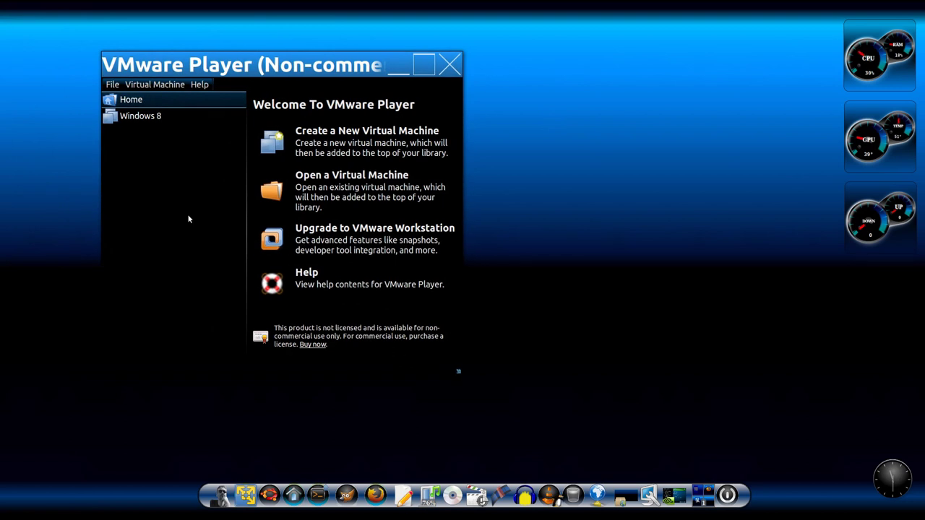
pyautogui.click(146, 120)
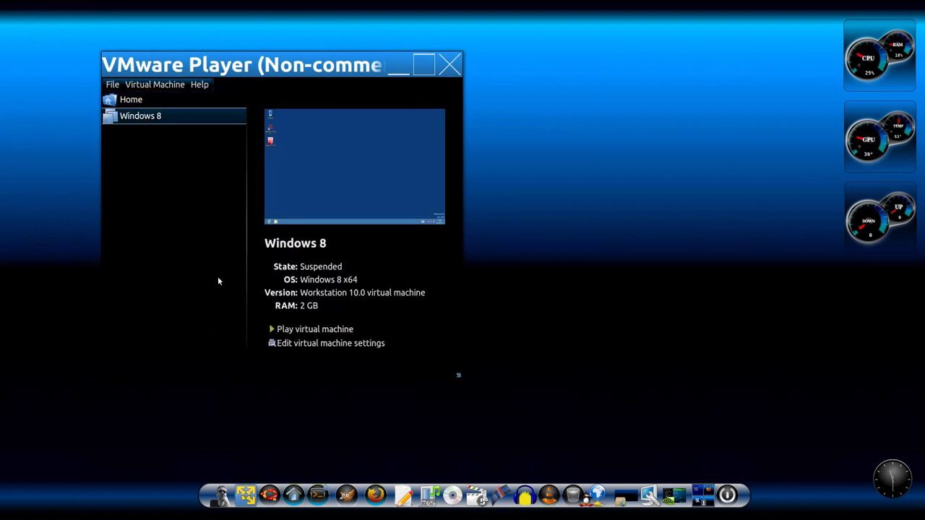
pyautogui.click(330, 343)
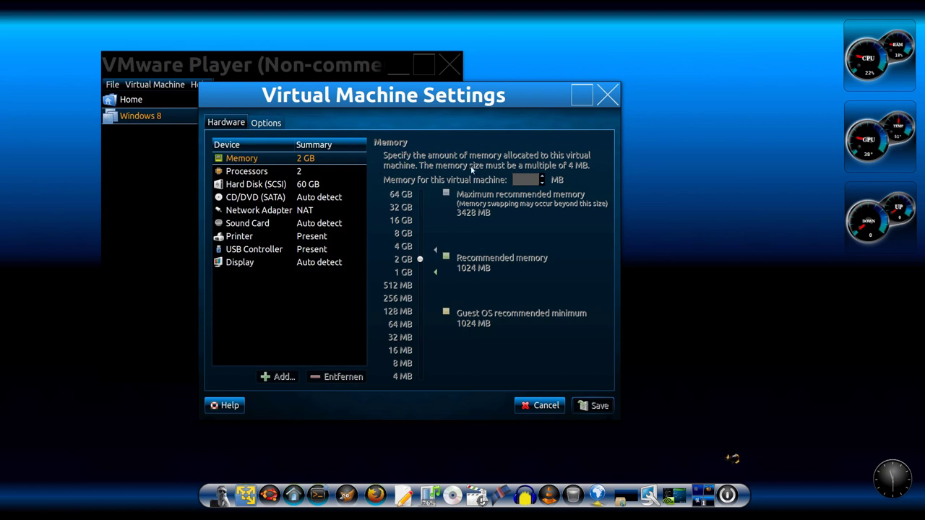
# Inspect the Network Adapter's NAT setting, then close the Virtual Machine Settings dialog.
pyautogui.moveTo(490, 97); pyautogui.dragTo(482, 101)
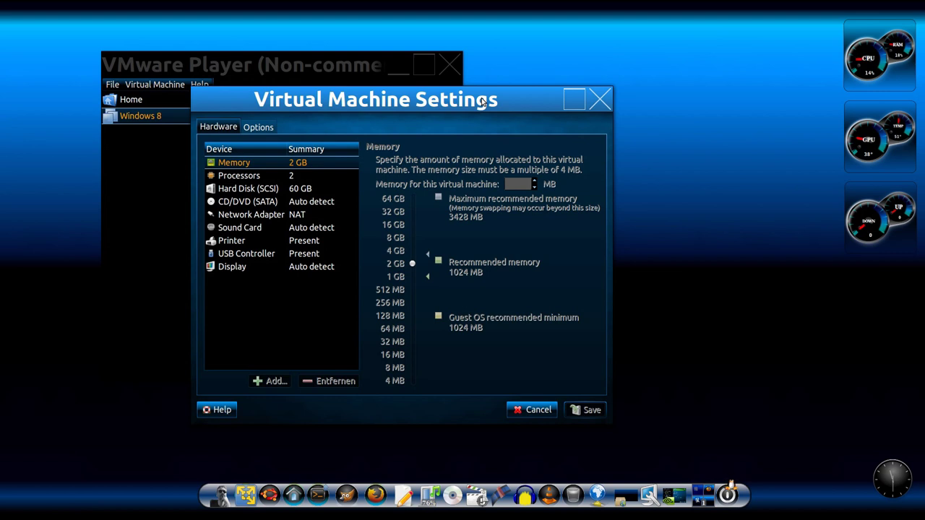
pyautogui.click(287, 221)
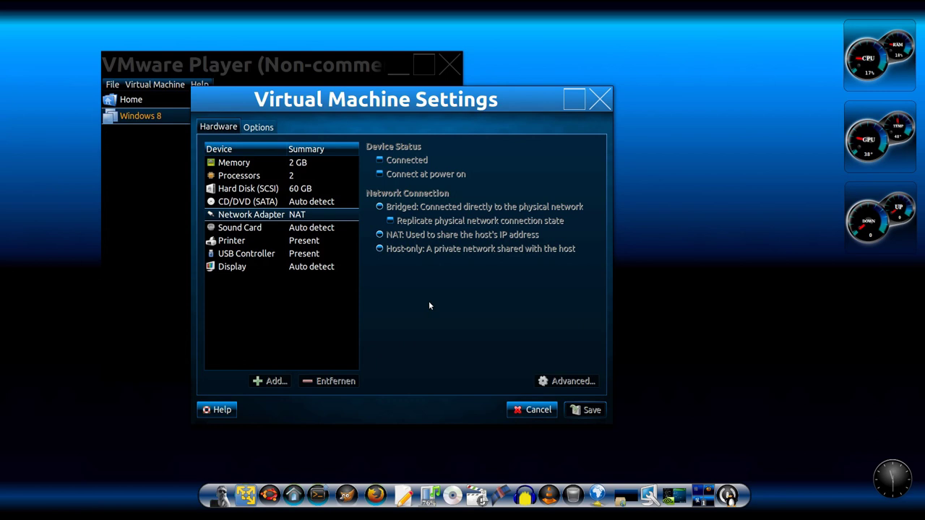
pyautogui.click(600, 100)
pyautogui.moveTo(355, 88); pyautogui.dragTo(402, 77)
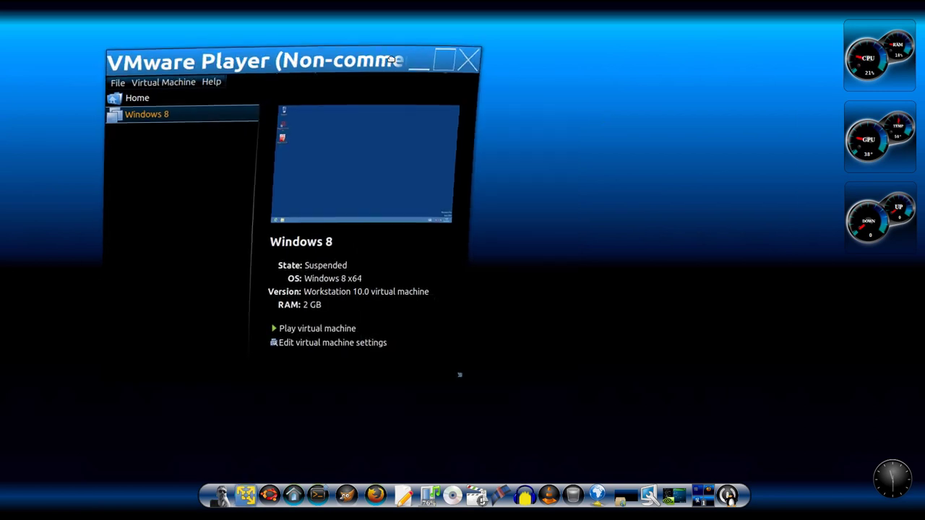
# Play the suspended Windows 8 machine and wait while its state is restored.
pyautogui.click(361, 317)
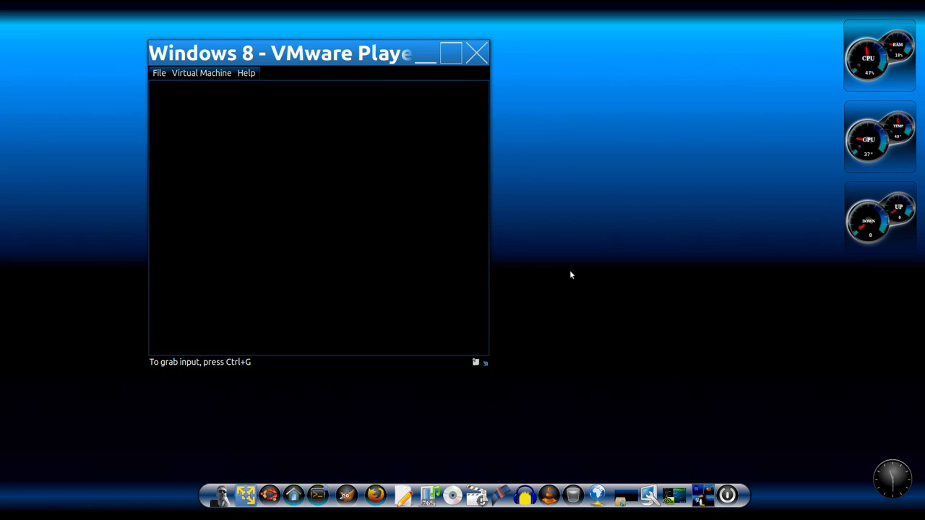
pyautogui.moveTo(320, 57)
pyautogui.mouseDown()
pyautogui.moveTo(316, 63)
pyautogui.moveTo(332, 55)
pyautogui.mouseUp()
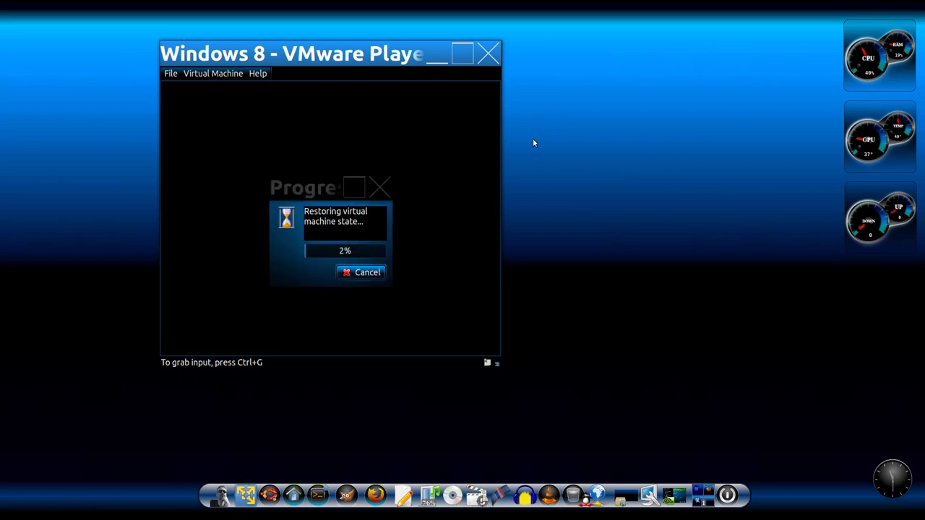
pyautogui.moveTo(373, 62); pyautogui.dragTo(353, 63)
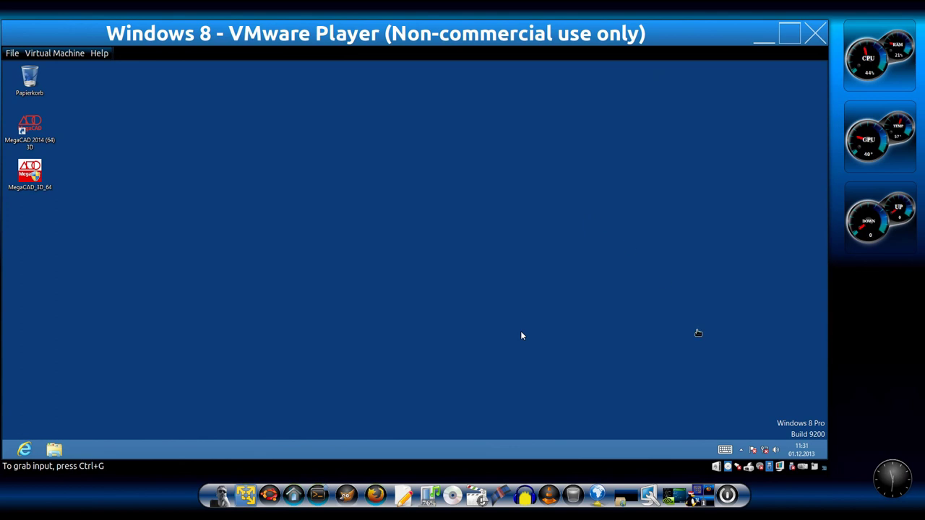
pyautogui.click(522, 336)
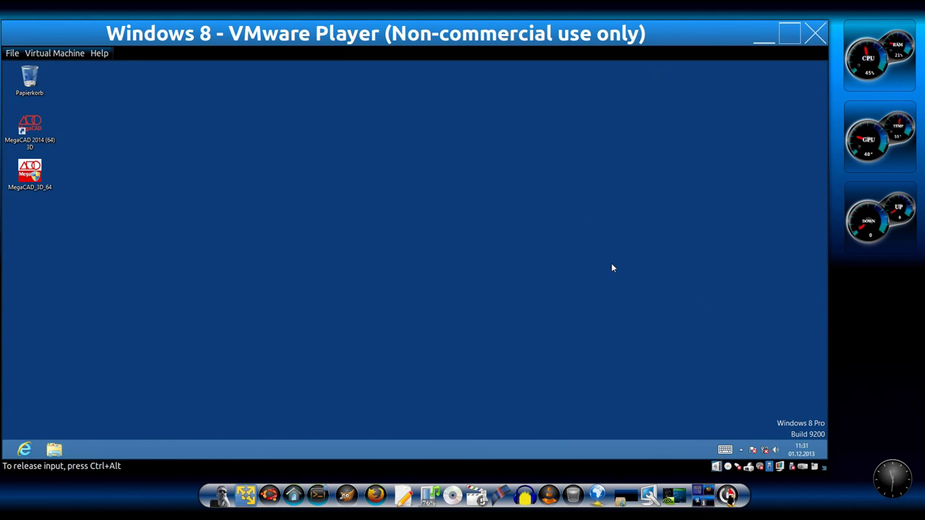
pyautogui.click(738, 467)
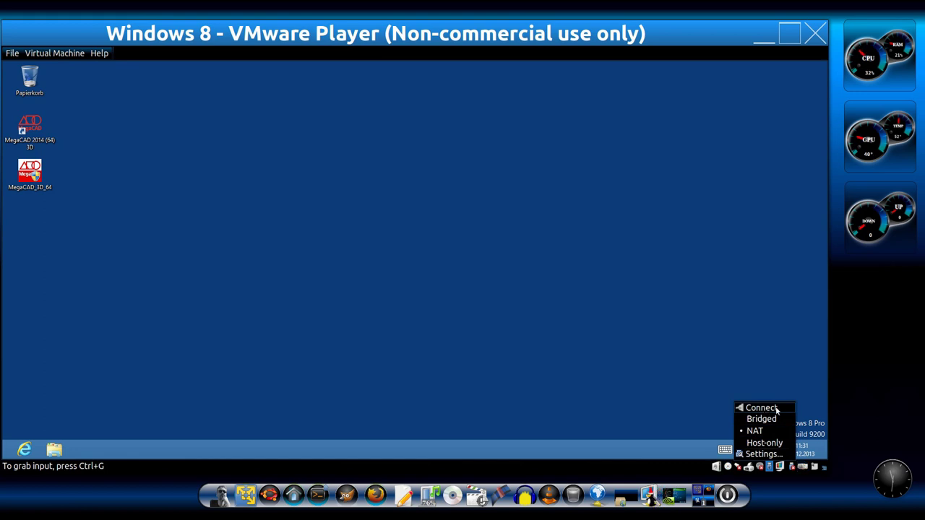
pyautogui.click(713, 335)
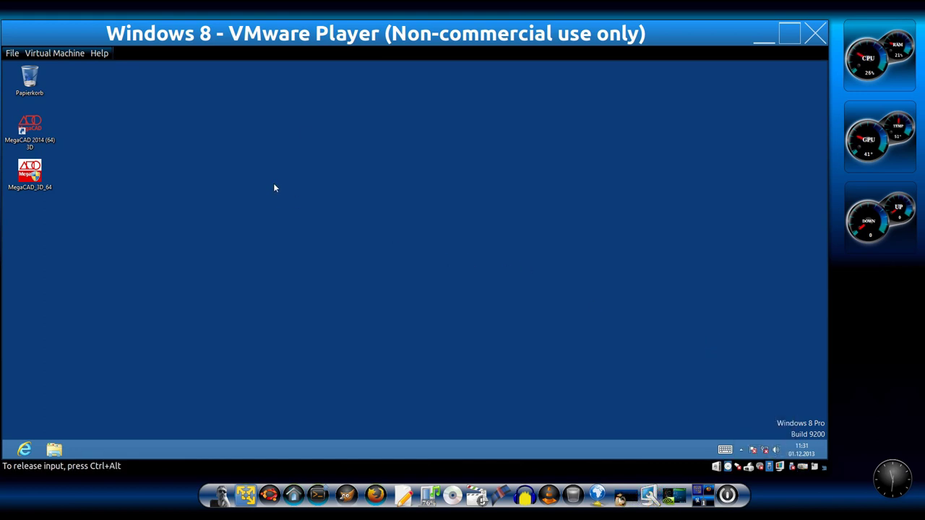
pyautogui.moveTo(327, 44); pyautogui.dragTo(334, 42)
pyautogui.click(307, 114)
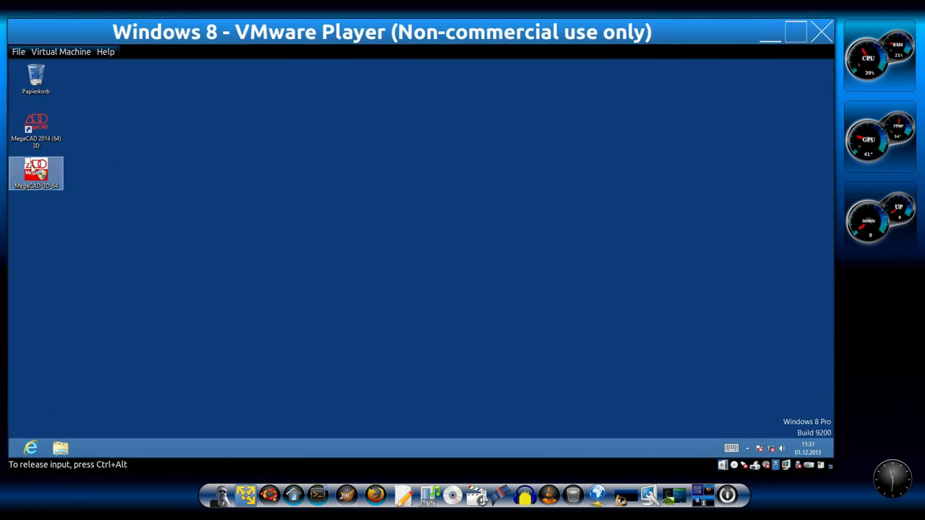
pyautogui.hotkey('ctrl', 'alt')
pyautogui.click(294, 495)
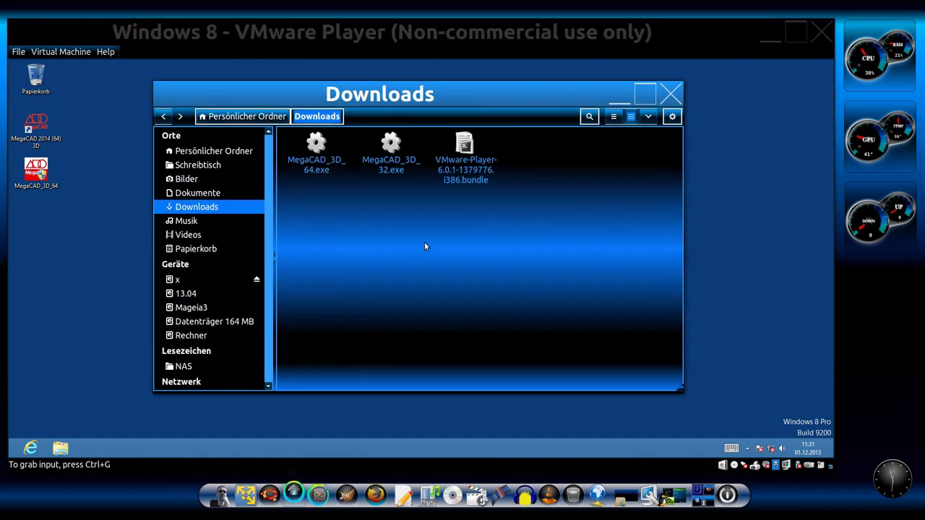
pyautogui.rightClick(318, 147)
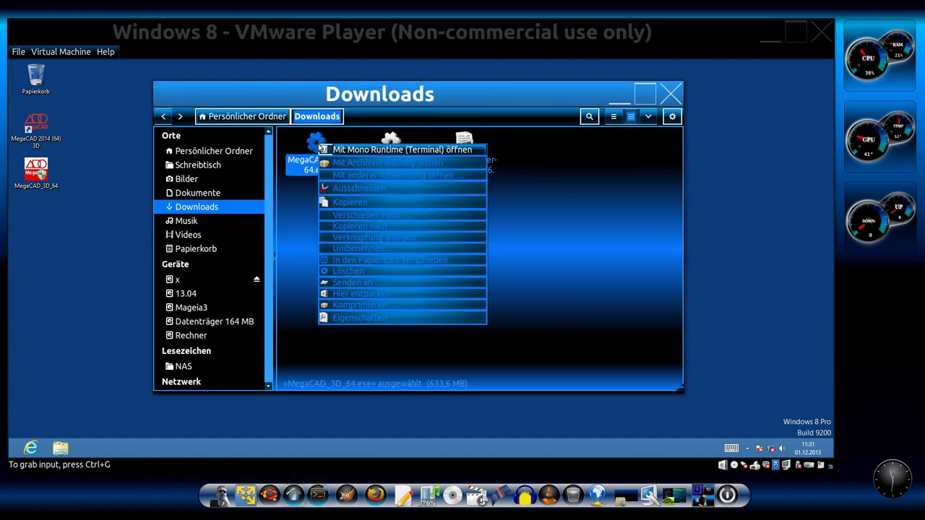
pyautogui.click(340, 188)
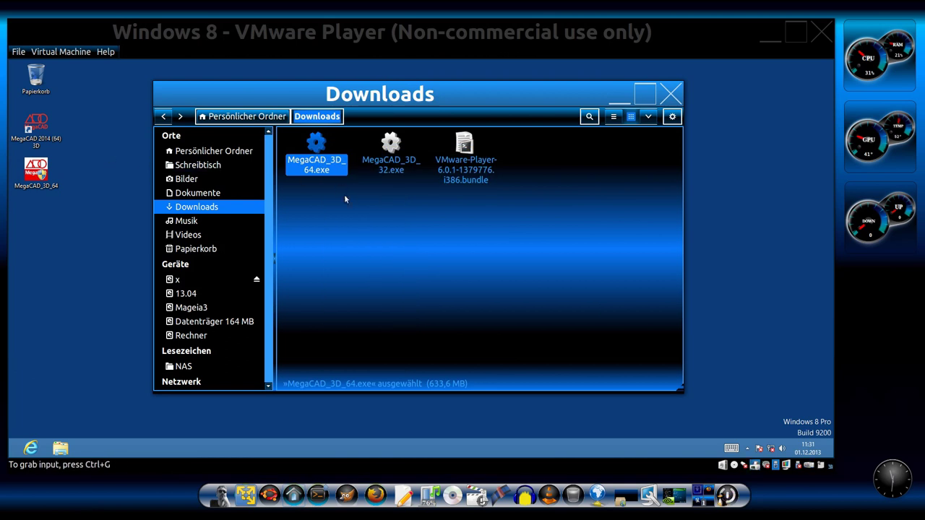
pyautogui.click(620, 94)
# Launch MegaCAD 2014 (64) 3D from the desktop and choose 'Programm Starten' at the licence notice.
pyautogui.doubleClick(54, 132)
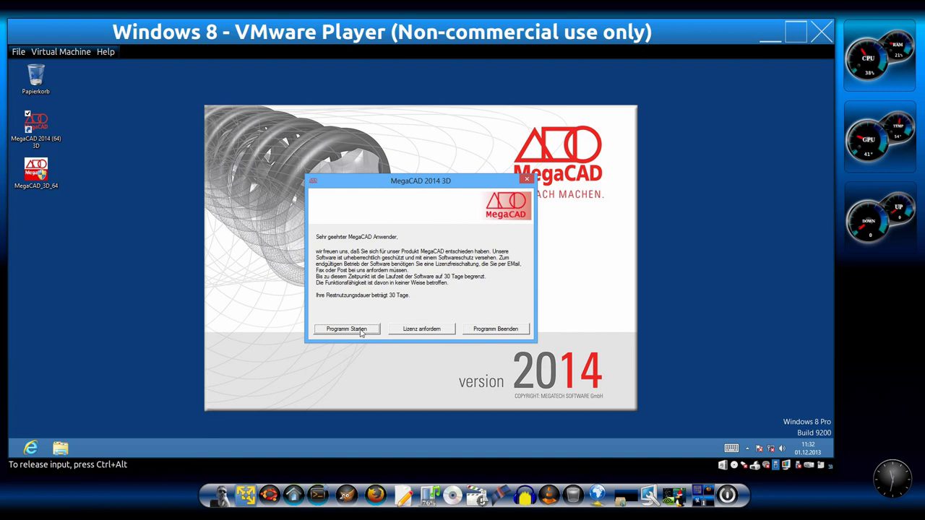
pyautogui.click(346, 329)
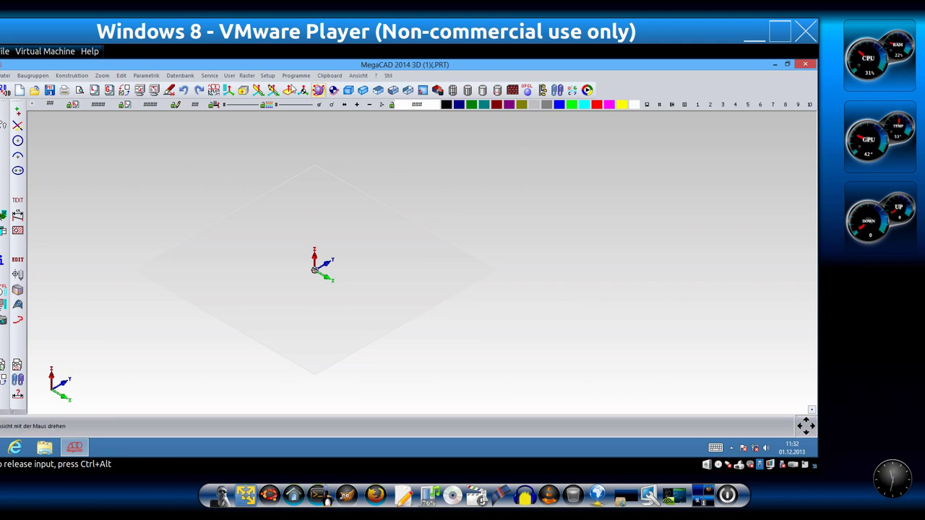
# In Setup > Einstellungen, set the Hintergrundfarbe to the blue swatch as a solid fill.
pyautogui.click(267, 75)
pyautogui.click(285, 200)
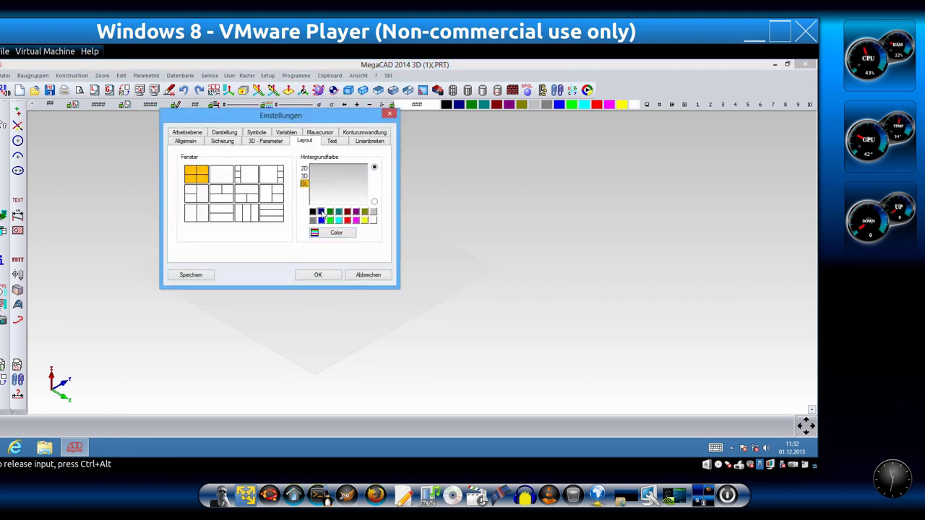
pyautogui.click(321, 211)
pyautogui.click(321, 220)
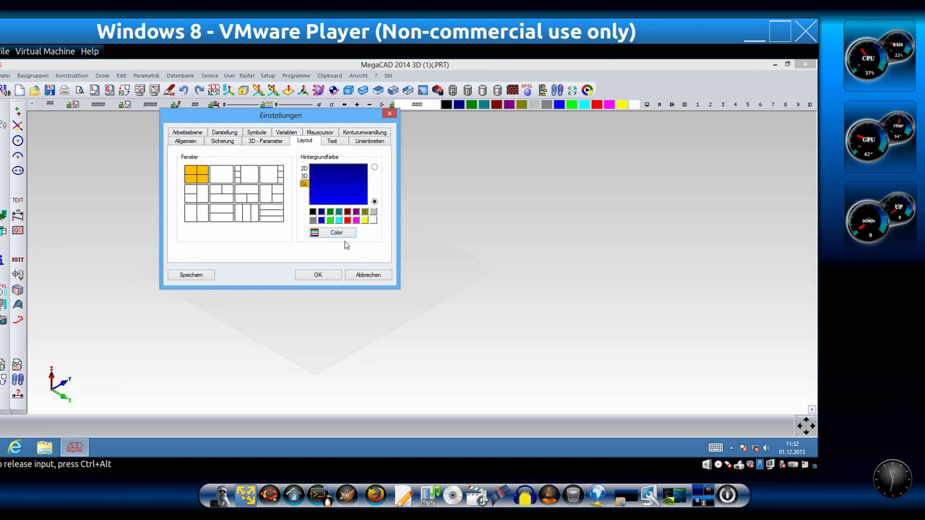
pyautogui.click(318, 275)
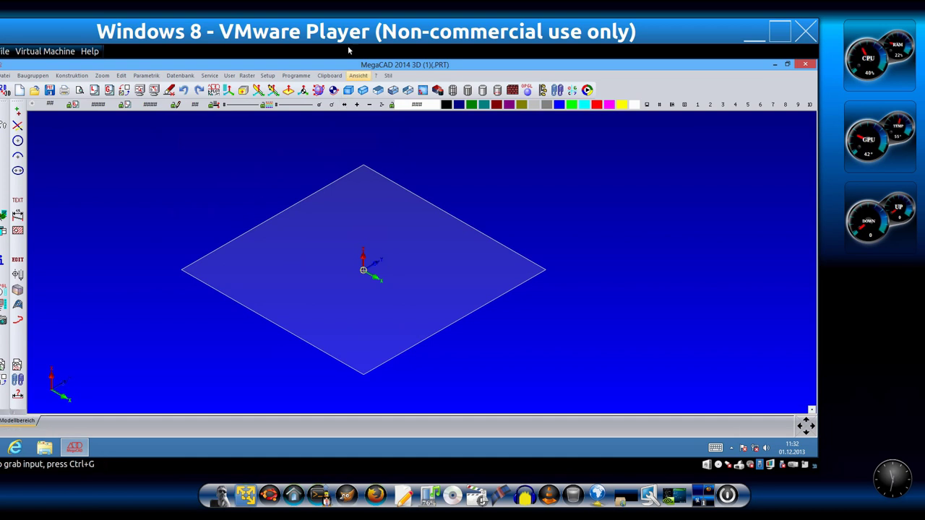
# Open and dismiss the VM player's options, nudge the window, and return control to the guest.
pyautogui.click(57, 53)
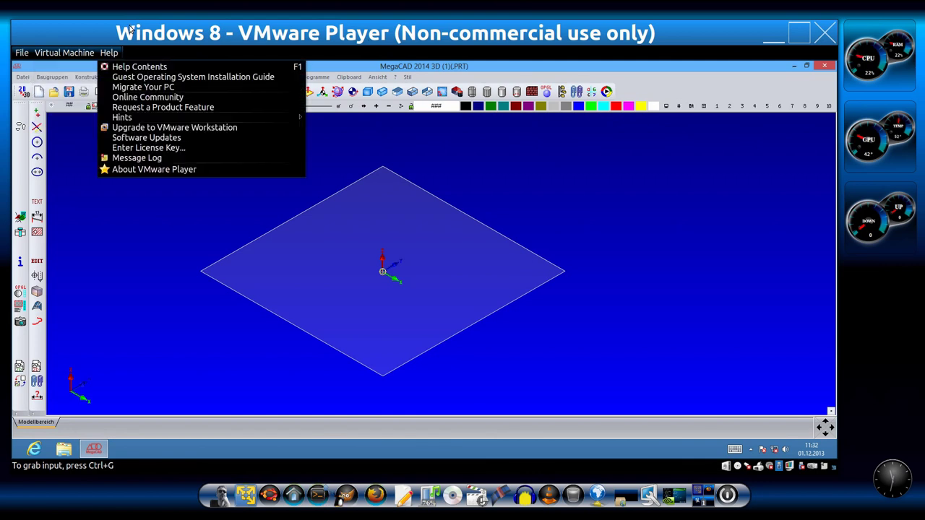
pyautogui.click(198, 20)
pyautogui.moveTo(435, 44); pyautogui.dragTo(433, 44)
pyautogui.click(255, 228)
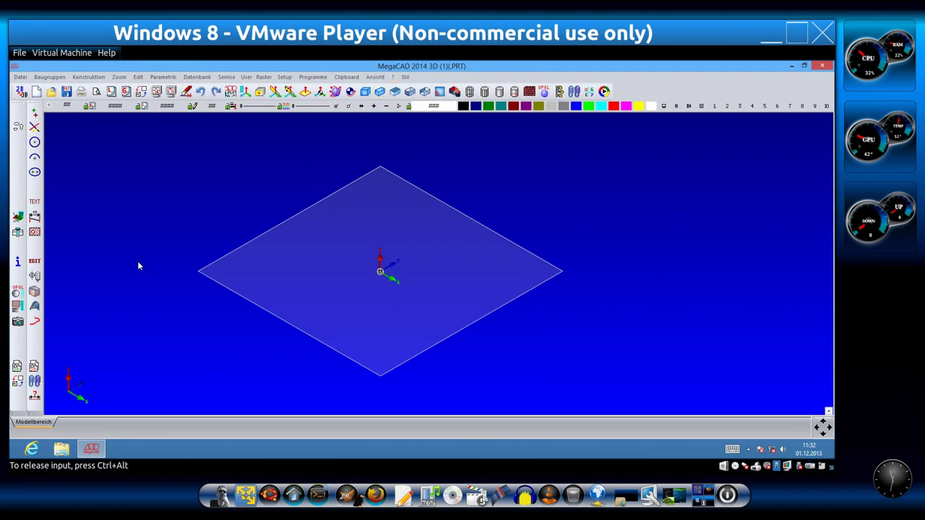
# Draw a rectangle on the working plane with Linien - Rechtecke by picking two opposite corners.
pyautogui.click(34, 127)
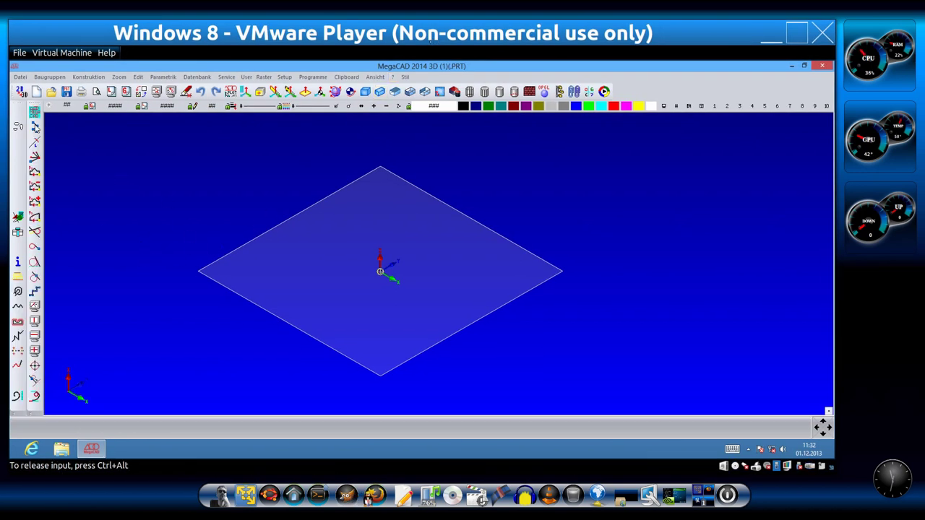
pyautogui.click(359, 225)
pyautogui.click(380, 318)
pyautogui.scroll(1, 458, 306)
pyautogui.rightClick(458, 306)
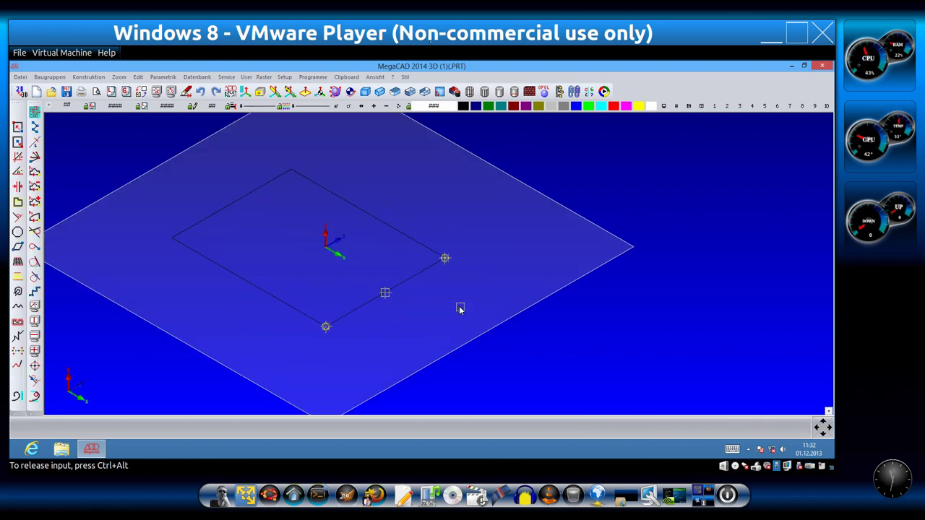
pyautogui.rightClick(447, 290)
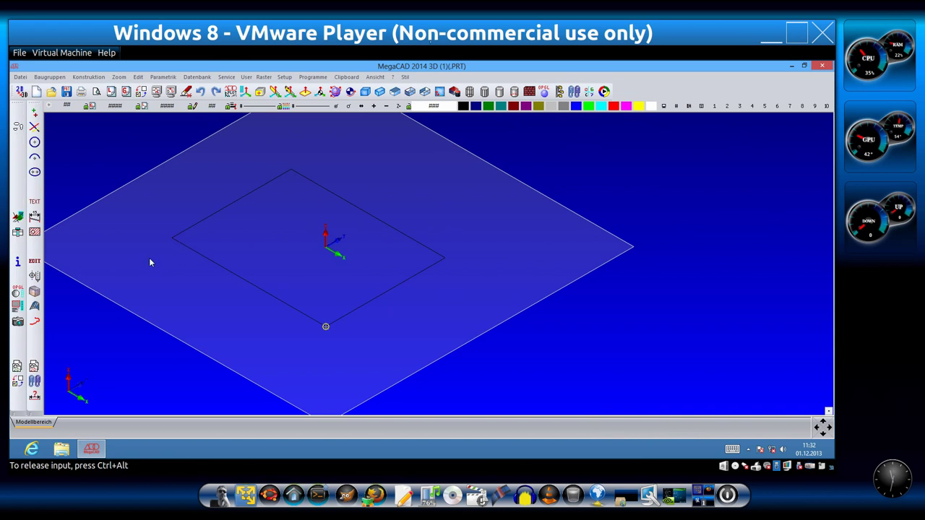
# Extrude the rectangle with gerades Prisma into a box 130 high.
pyautogui.click(34, 291)
pyautogui.click(34, 141)
pyautogui.click(281, 261)
pyautogui.click(508, 239)
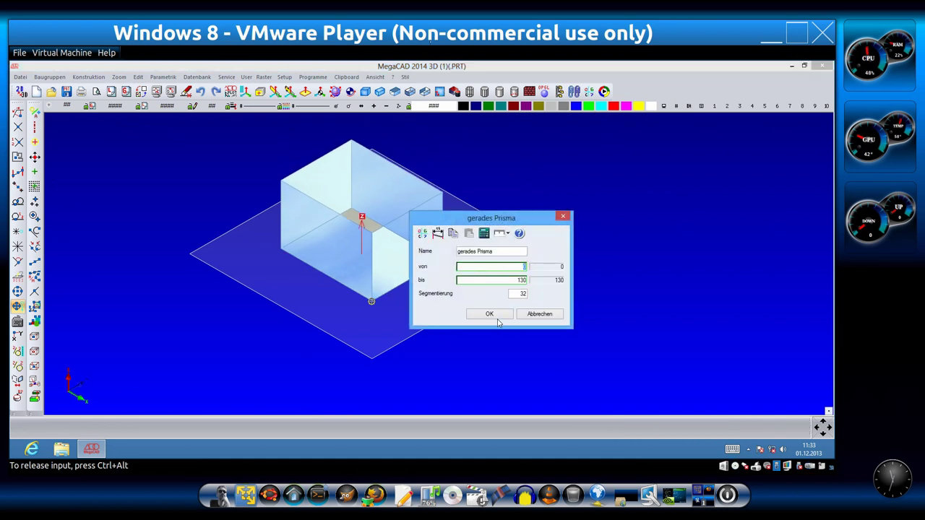
pyautogui.click(496, 320)
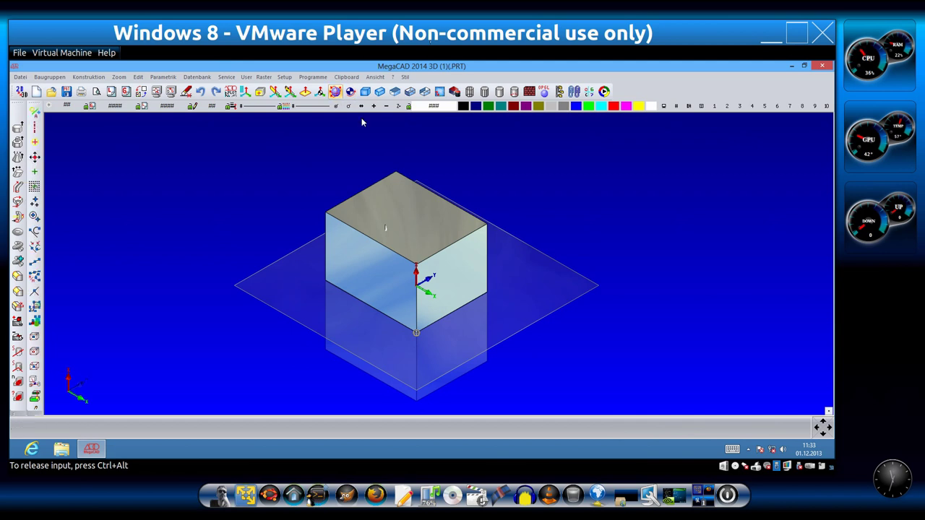
# Orbit the view with Drehen around the 130-high box, then open the VM options menu.
pyautogui.click(335, 91)
pyautogui.moveTo(339, 144)
pyautogui.mouseDown()
pyautogui.moveTo(294, 218)
pyautogui.moveTo(280, 216)
pyautogui.moveTo(456, 208)
pyautogui.moveTo(560, 228)
pyautogui.moveTo(545, 292)
pyautogui.moveTo(440, 331)
pyautogui.moveTo(324, 329)
pyautogui.moveTo(318, 339)
pyautogui.moveTo(364, 347)
pyautogui.mouseUp()
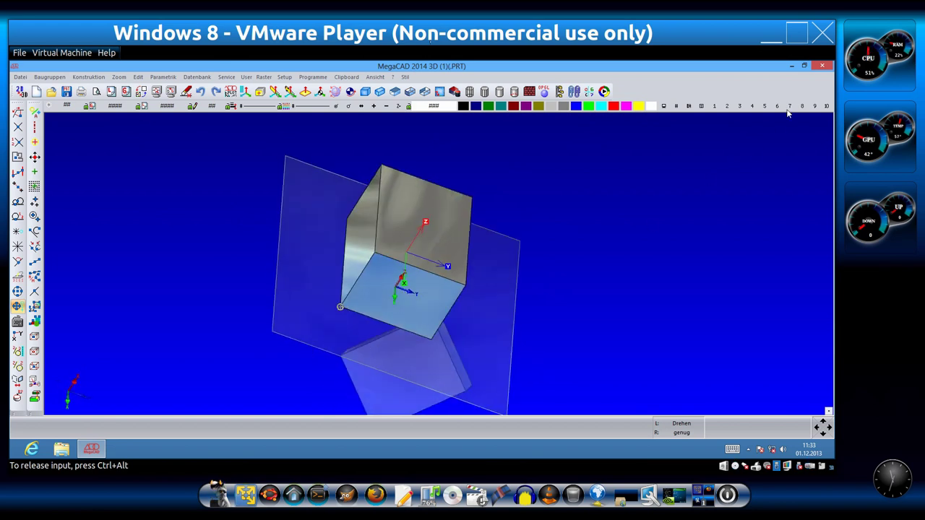
pyautogui.moveTo(589, 227)
pyautogui.mouseDown()
pyautogui.moveTo(504, 248)
pyautogui.moveTo(574, 219)
pyautogui.moveTo(617, 181)
pyautogui.moveTo(496, 260)
pyautogui.moveTo(439, 226)
pyautogui.moveTo(457, 232)
pyautogui.mouseUp()
pyautogui.click(56, 52)
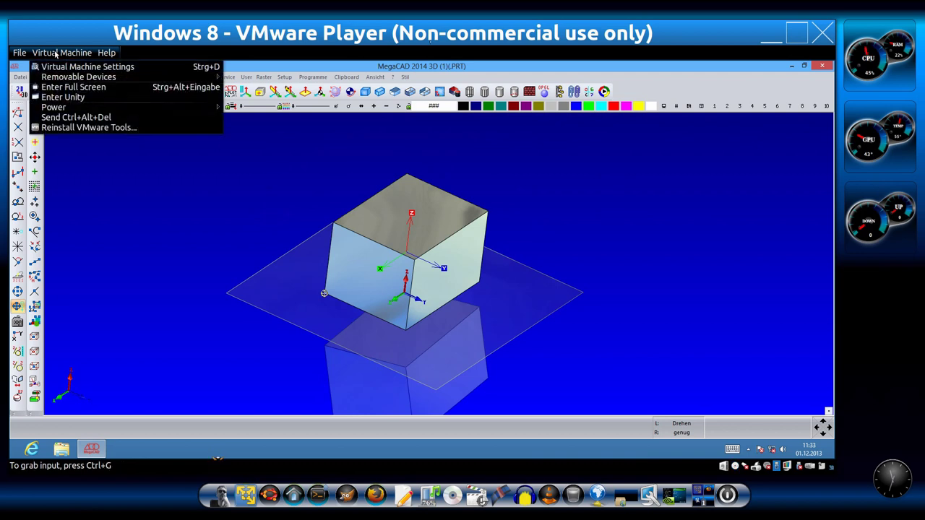
# Start a VMware Tools reinstall with its installer CD and open the guest's Computer view.
pyautogui.click(106, 128)
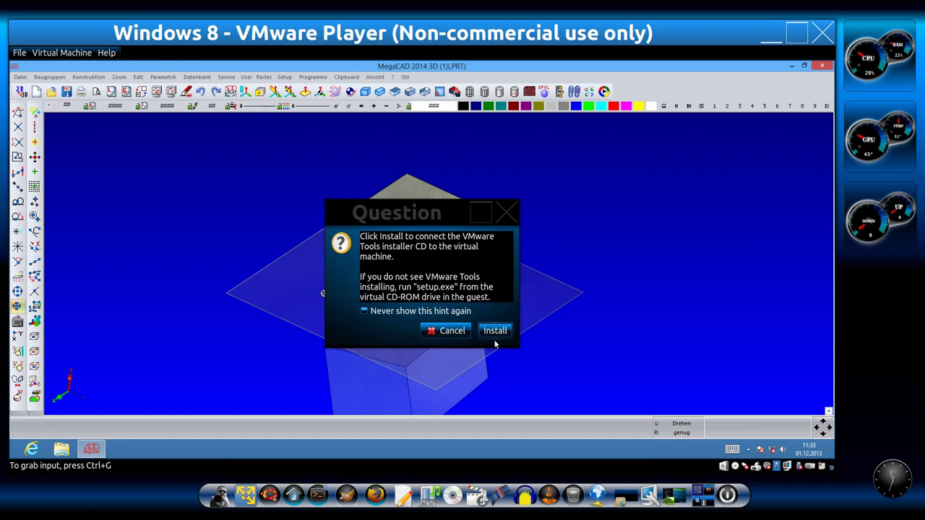
pyautogui.click(495, 330)
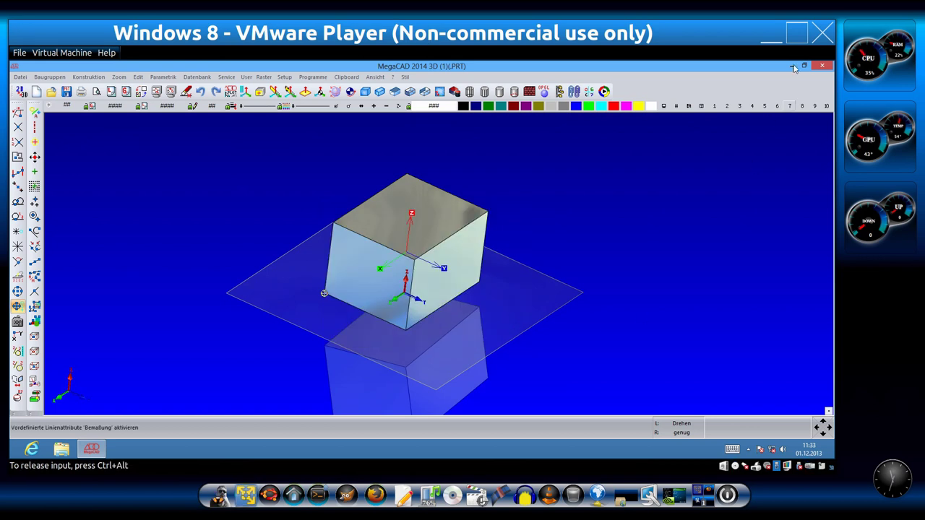
pyautogui.click(793, 66)
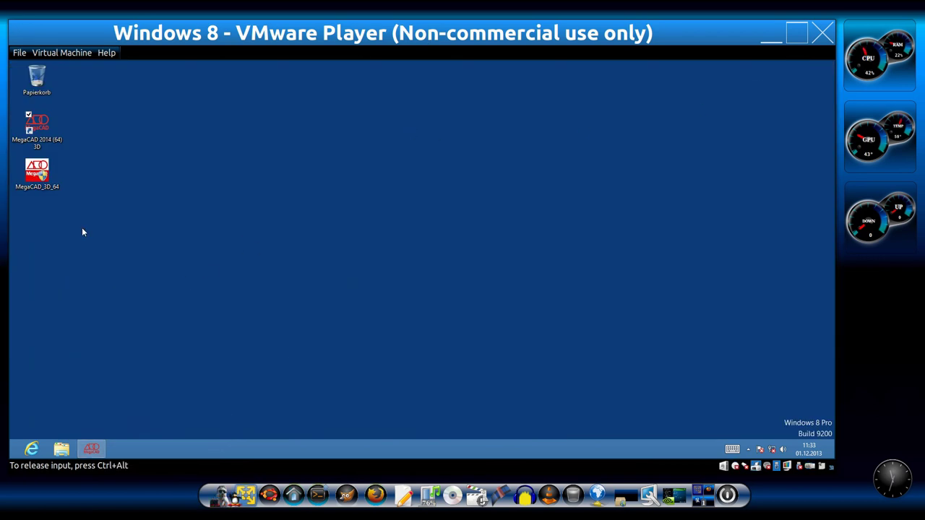
pyautogui.click(61, 450)
pyautogui.click(205, 278)
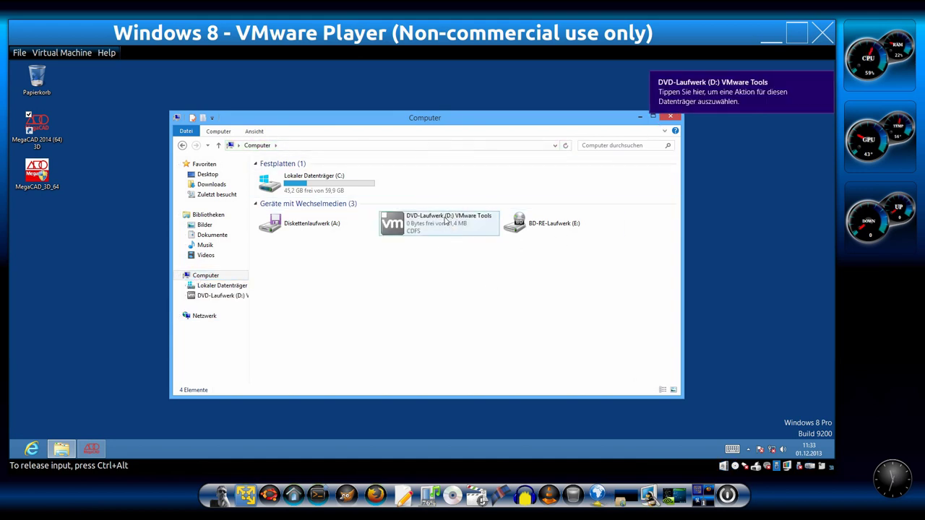
# Select the VMware Tools DVD drive D:, dismiss the installer permission prompt, and close Computer.
pyautogui.click(453, 223)
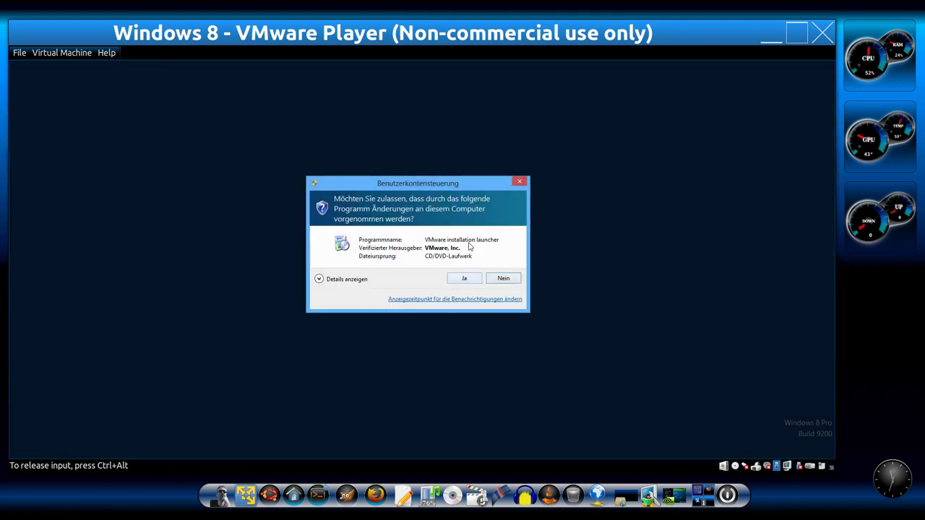
pyautogui.click(505, 283)
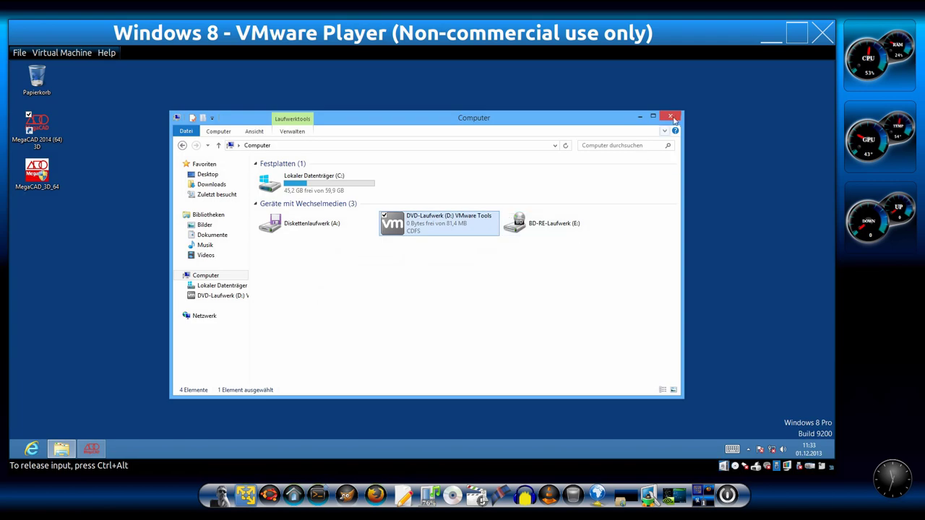
pyautogui.click(666, 123)
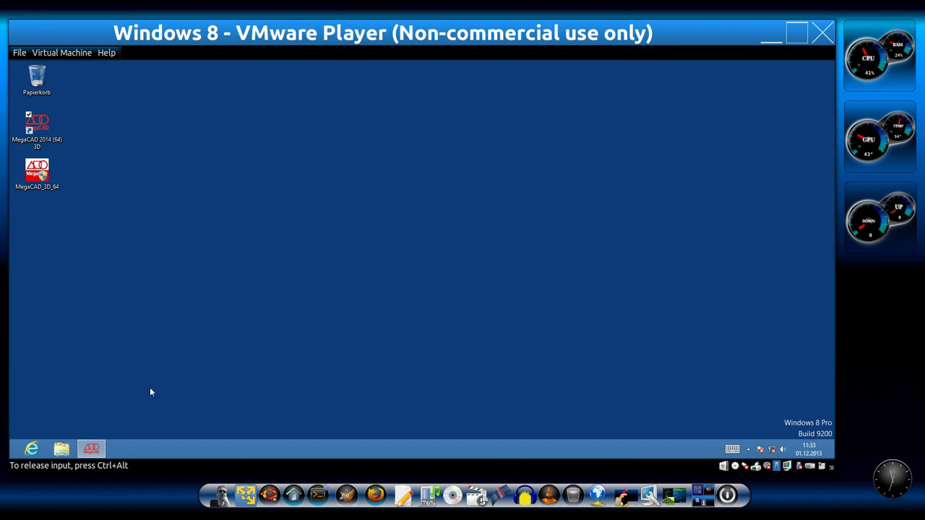
# Restore the MegaCAD box drawing, view and close Funktion auswählen, then open Oberflächen-Material.
pyautogui.click(92, 449)
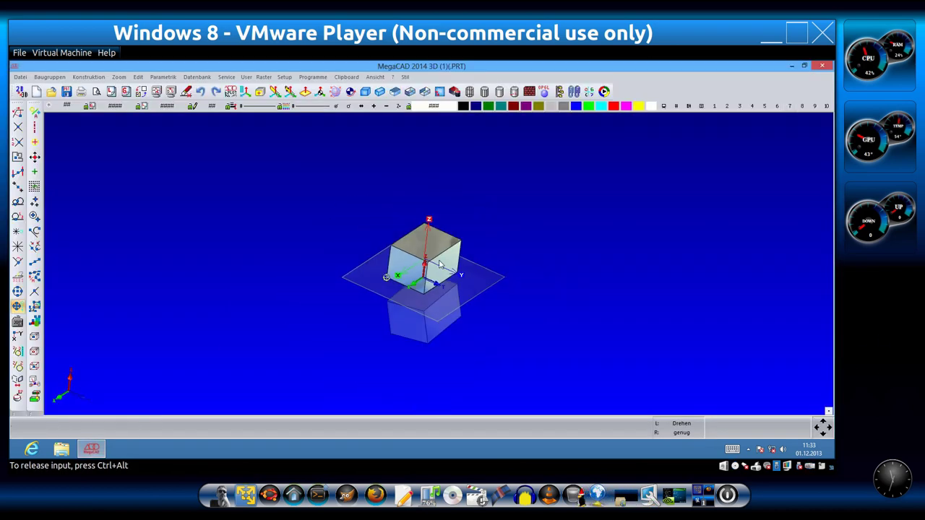
pyautogui.moveTo(471, 243); pyautogui.dragTo(476, 236)
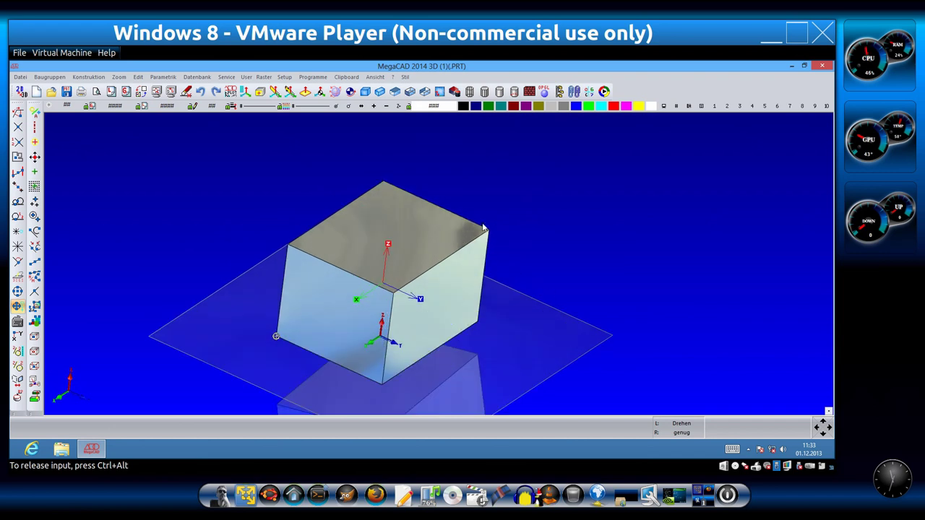
pyautogui.click(284, 78)
pyautogui.click(484, 196)
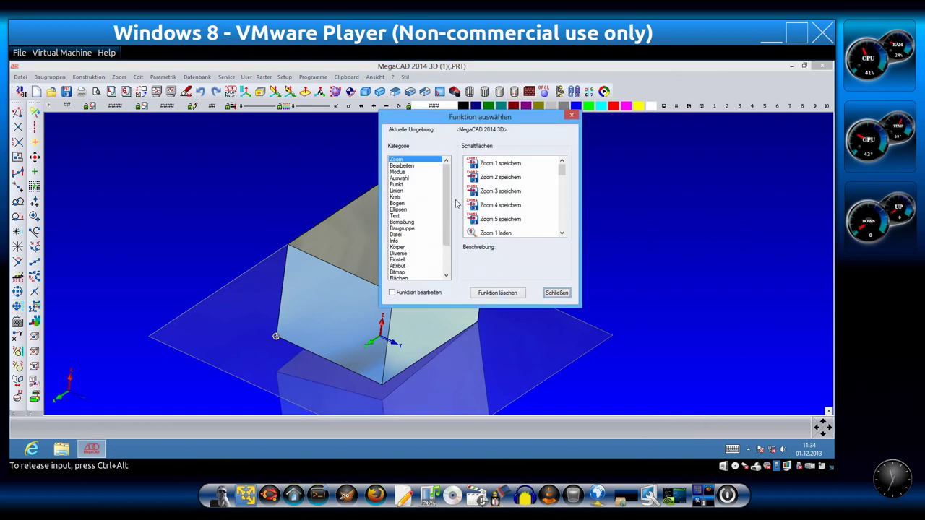
pyautogui.scroll(-2, 448, 209)
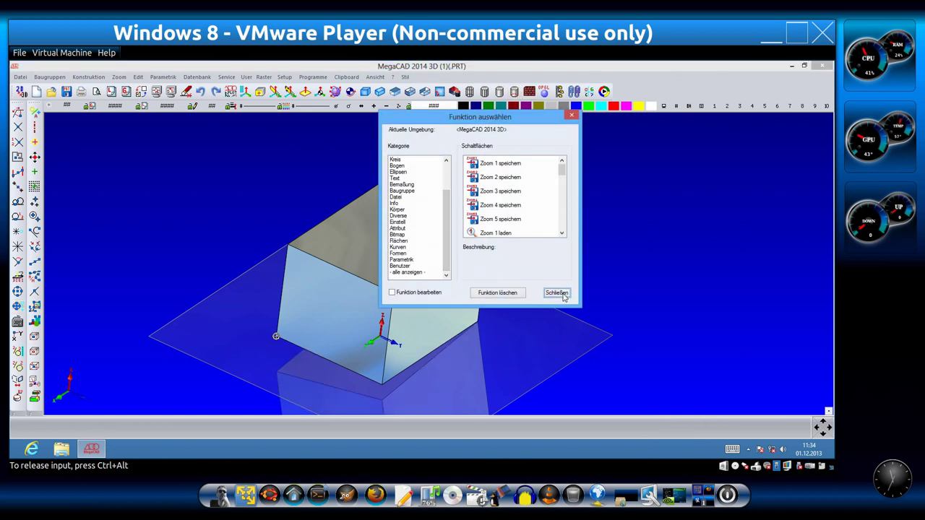
pyautogui.click(563, 295)
pyautogui.click(530, 93)
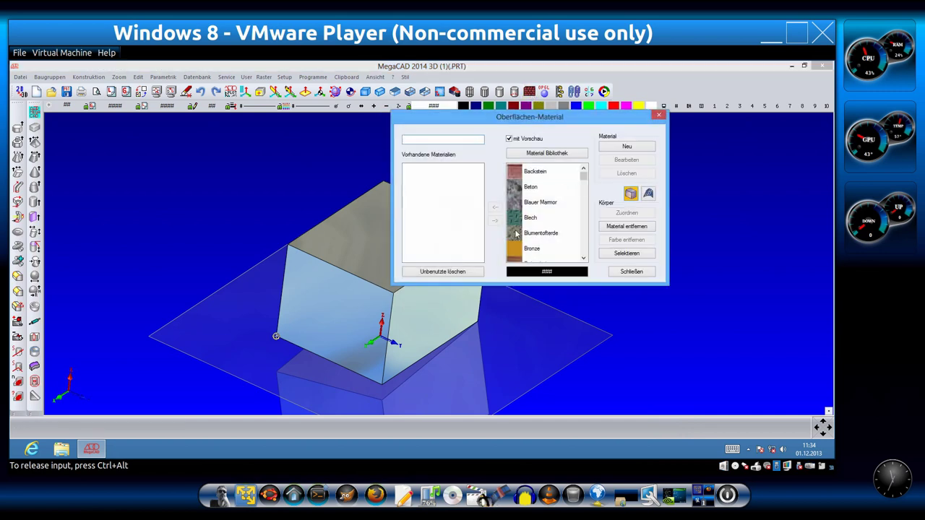
# Assign the Fliesen gelb material from the library to the cube.
pyautogui.scroll(-1, 539, 209)
pyautogui.scroll(-1, 537, 206)
pyautogui.scroll(-1, 534, 201)
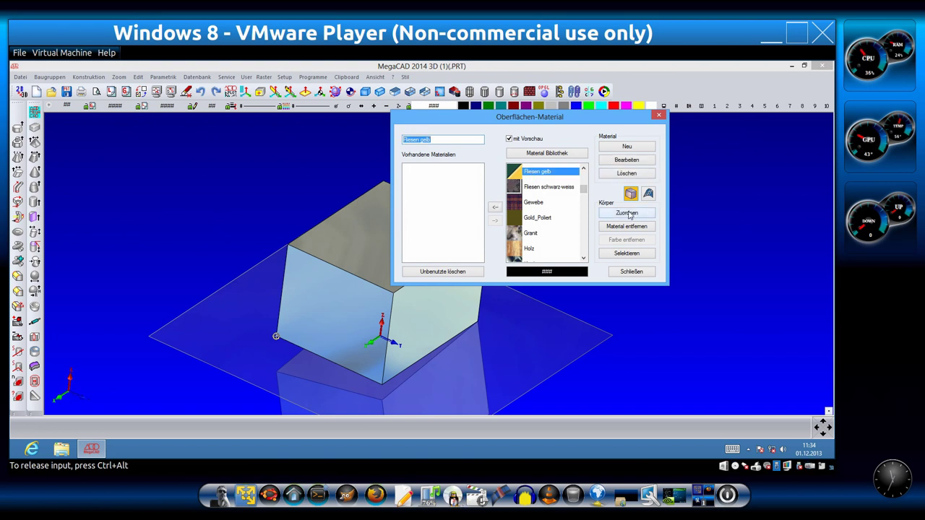
pyautogui.click(626, 214)
pyautogui.click(405, 232)
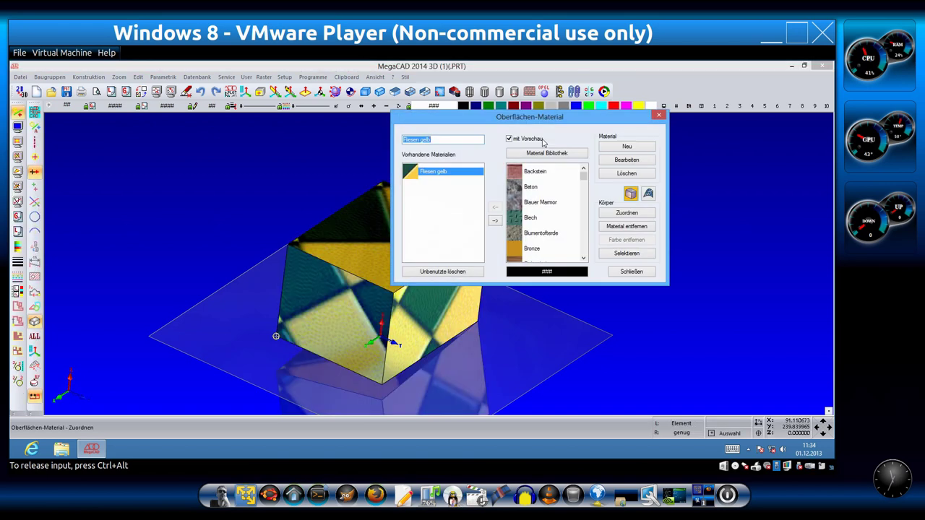
pyautogui.moveTo(528, 122); pyautogui.dragTo(623, 160)
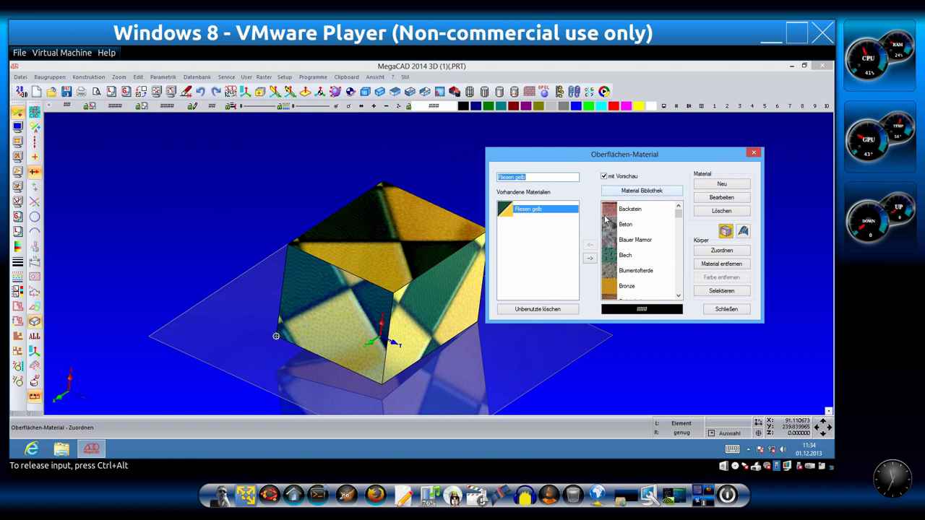
# Shrink the Fliesen gelb texture size to 100 for a finer checker, then close the dialog.
pyautogui.click(710, 198)
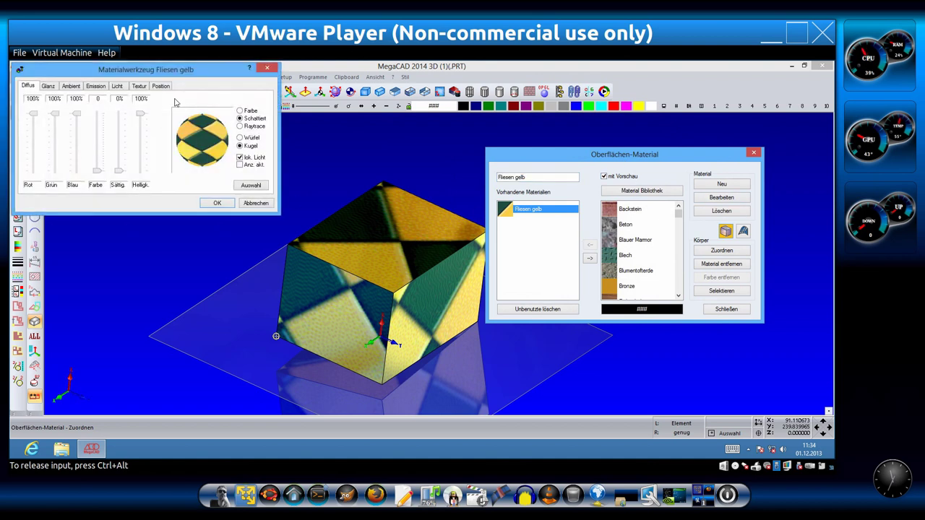
pyautogui.click(140, 86)
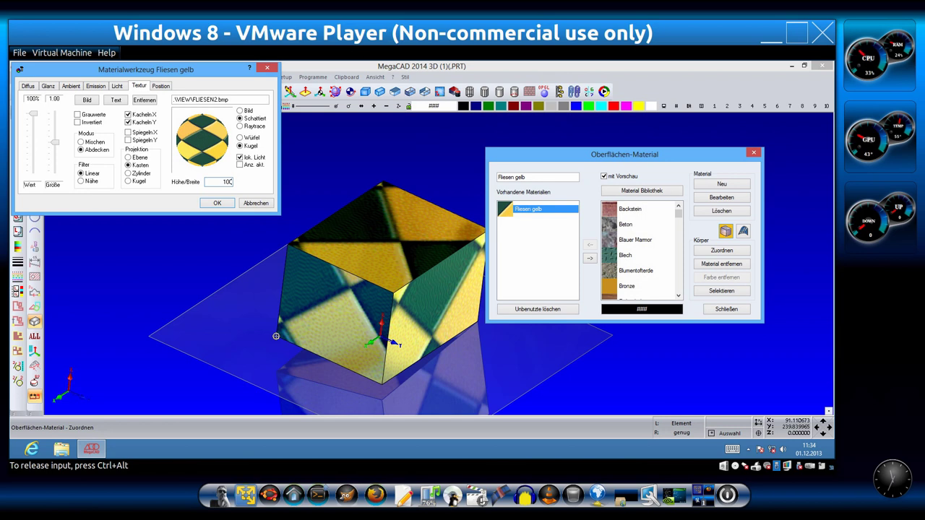
pyautogui.click(216, 204)
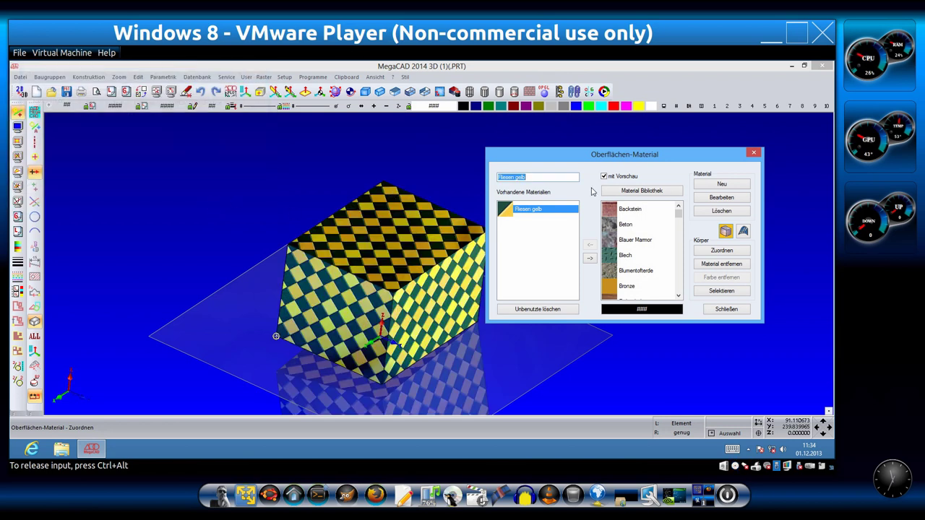
pyautogui.click(726, 309)
pyautogui.scroll(-3, 511, 308)
pyautogui.scroll(4, 477, 260)
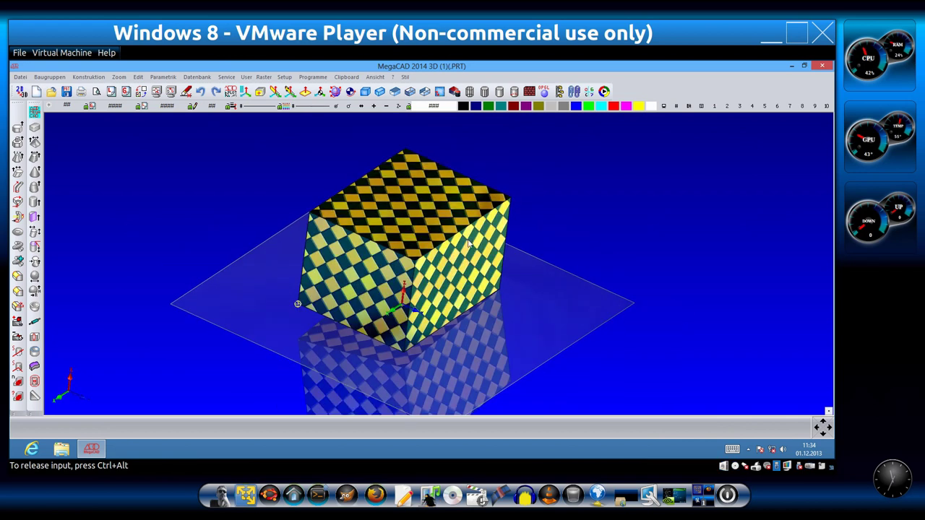
pyautogui.scroll(1, 468, 245)
# Orbit and zoom the view around the tiled cube to bring its top face into view.
pyautogui.click(335, 92)
pyautogui.moveTo(405, 238)
pyautogui.mouseDown()
pyautogui.moveTo(502, 214)
pyautogui.moveTo(662, 232)
pyautogui.moveTo(691, 216)
pyautogui.moveTo(561, 209)
pyautogui.moveTo(440, 227)
pyautogui.moveTo(482, 188)
pyautogui.moveTo(526, 172)
pyautogui.moveTo(494, 147)
pyautogui.moveTo(529, 236)
pyautogui.moveTo(509, 169)
pyautogui.moveTo(454, 180)
pyautogui.moveTo(463, 160)
pyautogui.moveTo(477, 181)
pyautogui.moveTo(470, 169)
pyautogui.mouseUp()
pyautogui.scroll(-2, 471, 170)
pyautogui.scroll(2, 473, 177)
pyautogui.scroll(2, 482, 196)
pyautogui.scroll(2, 482, 196)
pyautogui.scroll(1, 482, 196)
pyautogui.scroll(-3, 438, 195)
pyautogui.scroll(-1, 469, 219)
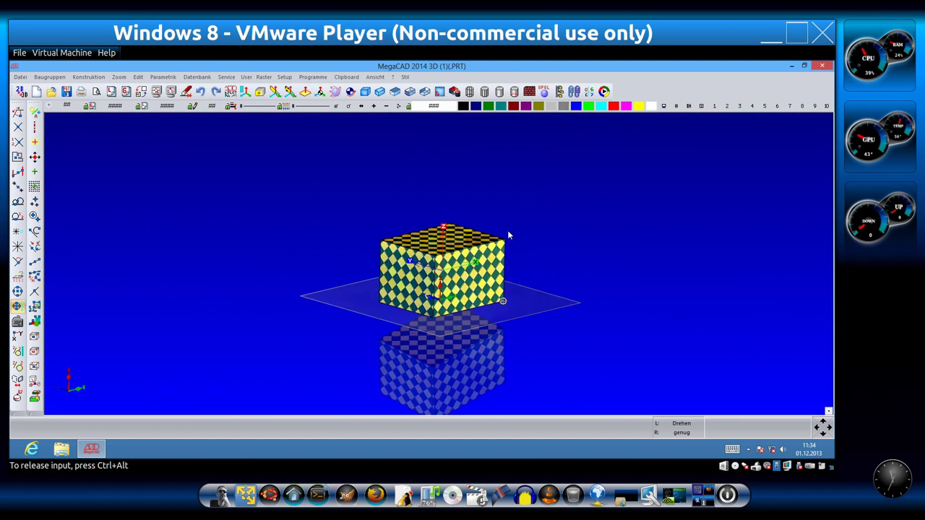
pyautogui.rightClick(469, 220)
pyautogui.scroll(2, 403, 211)
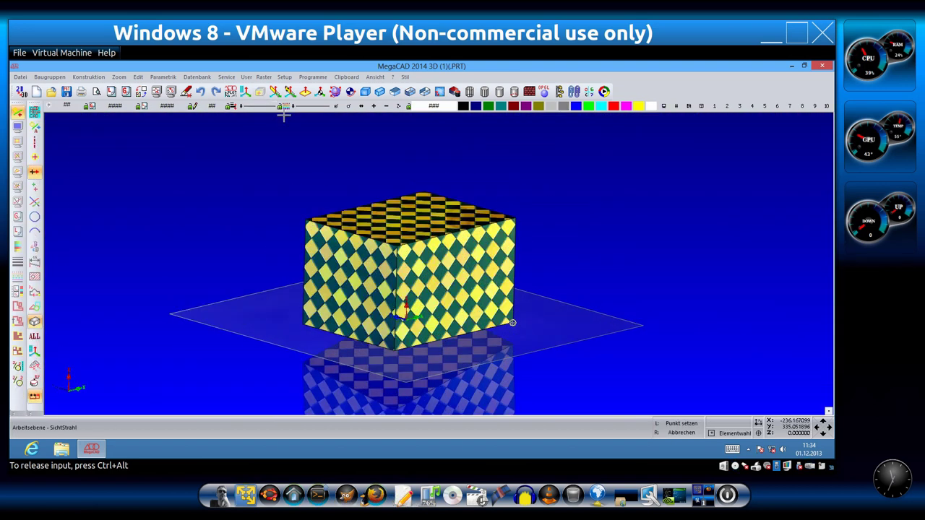
# Set the work plane on the cube's top face and start parallel lines at distance 20.
pyautogui.click(408, 217)
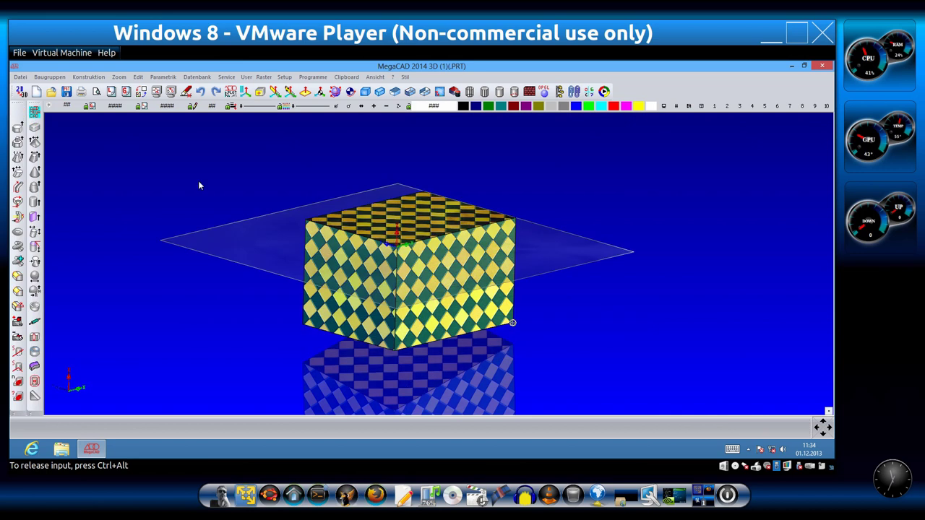
pyautogui.rightClick(109, 203)
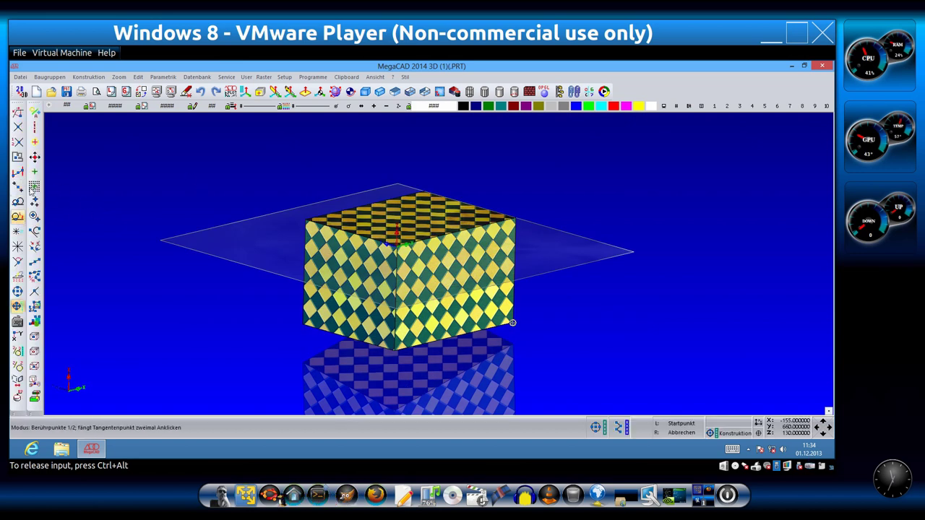
pyautogui.click(17, 188)
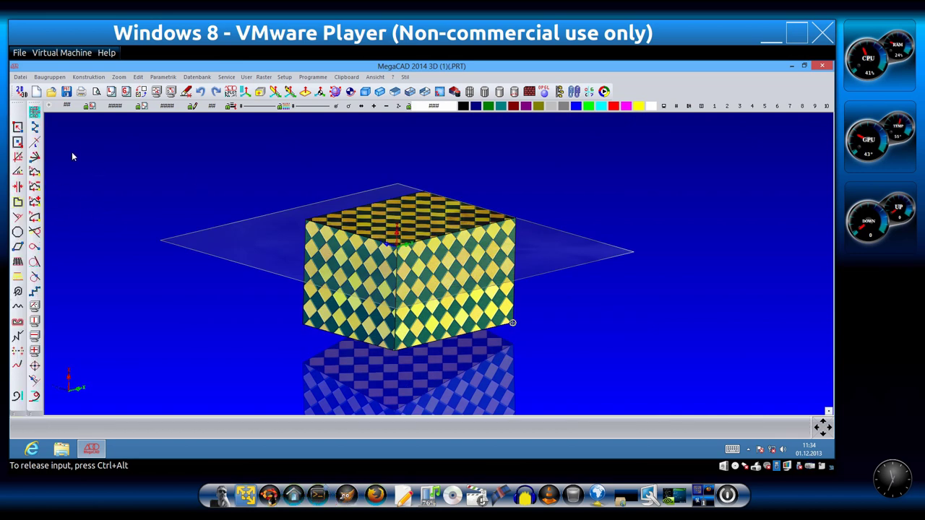
pyautogui.click(17, 189)
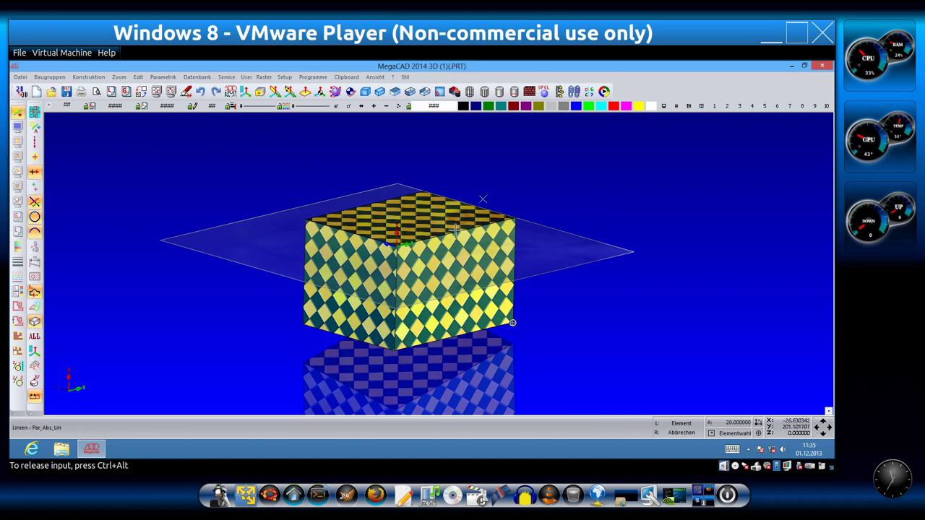
pyautogui.scroll(1, 462, 217)
pyautogui.scroll(1, 399, 236)
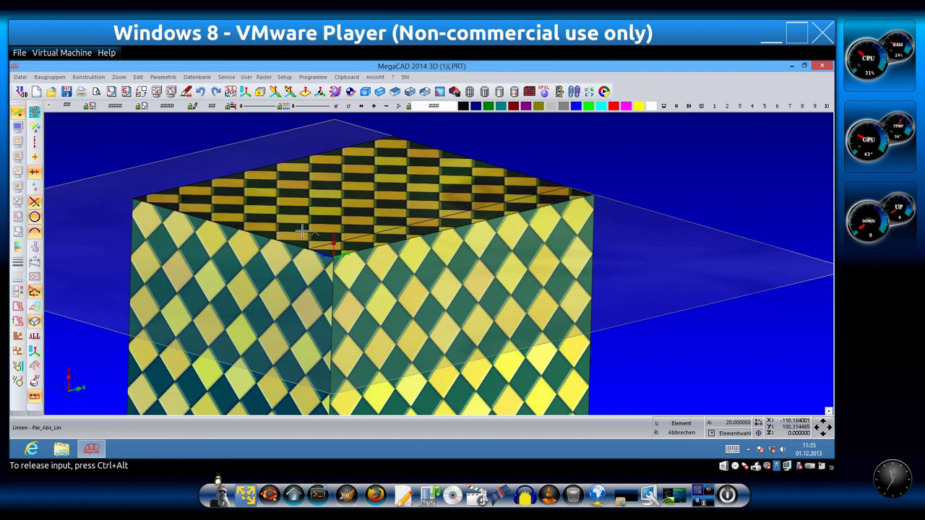
pyautogui.click(267, 172)
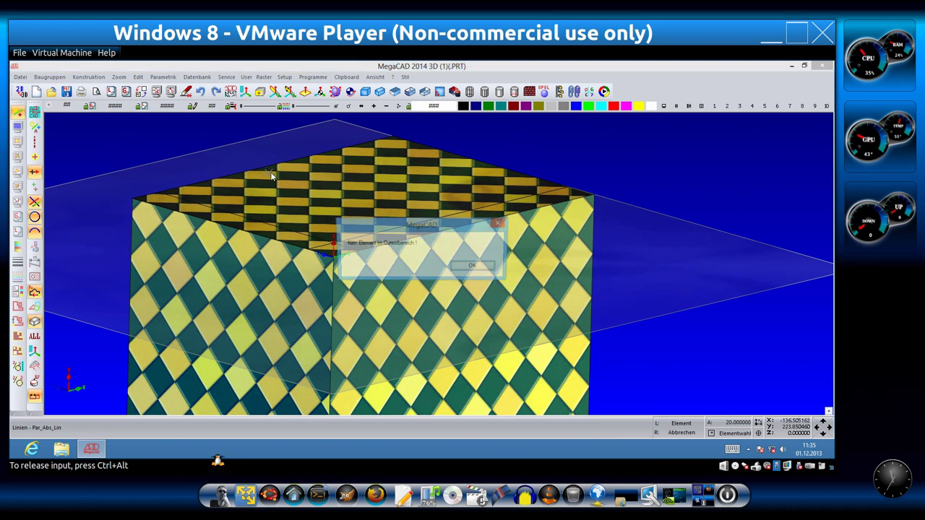
# Clear the warning and line command, then extrude the top-face rectangle as a gerades Prisma to -1000.
pyautogui.click(458, 267)
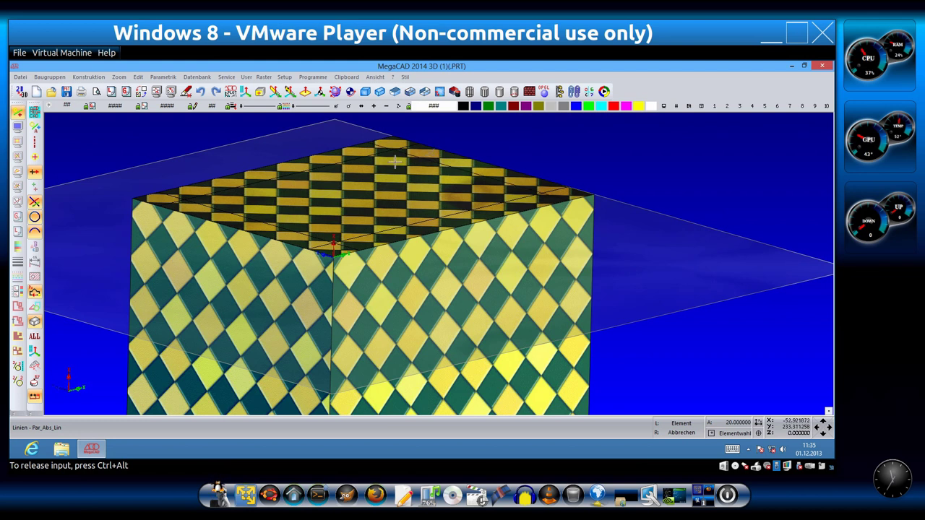
pyautogui.rightClick(425, 154)
pyautogui.click(34, 291)
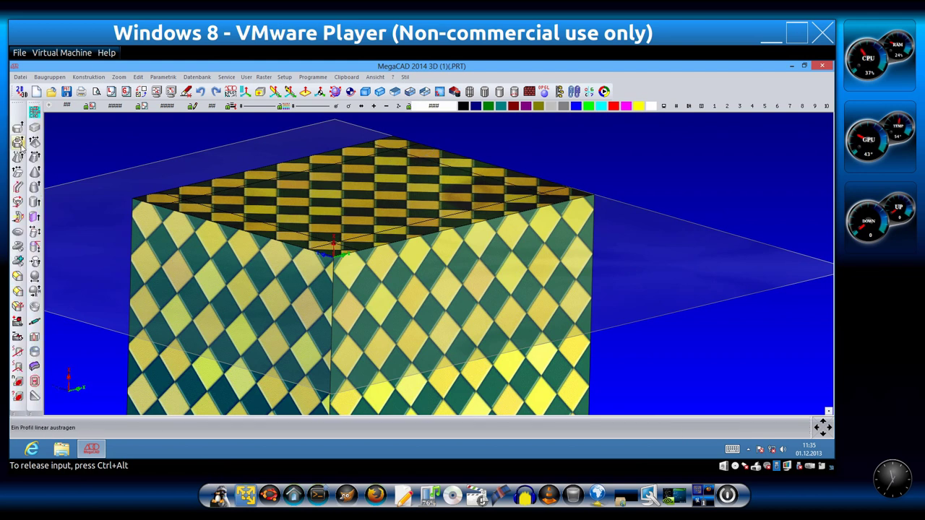
pyautogui.click(16, 133)
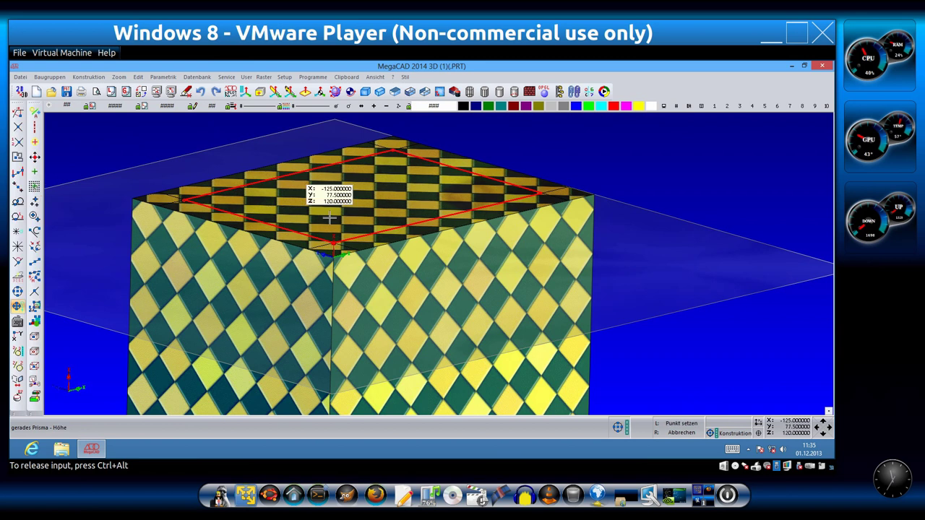
pyautogui.click(329, 217)
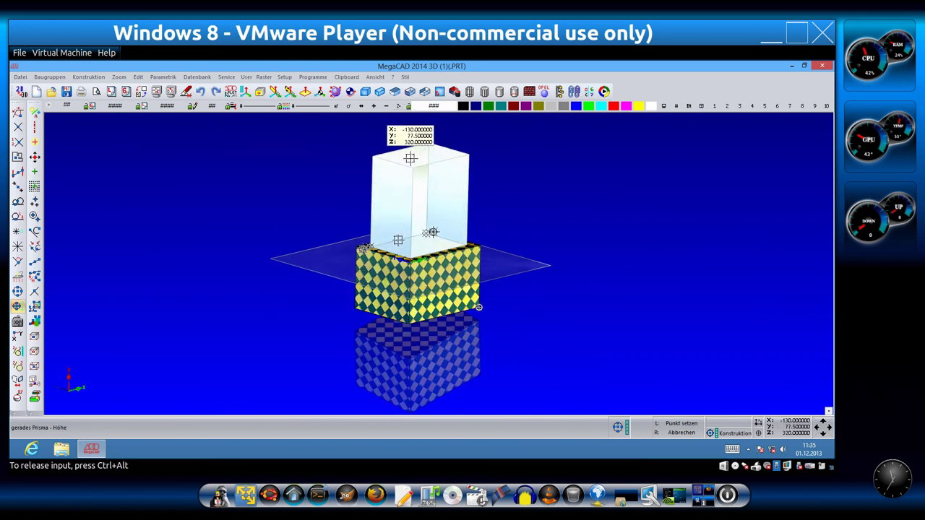
pyautogui.click(410, 158)
pyautogui.moveTo(408, 117); pyautogui.dragTo(572, 163)
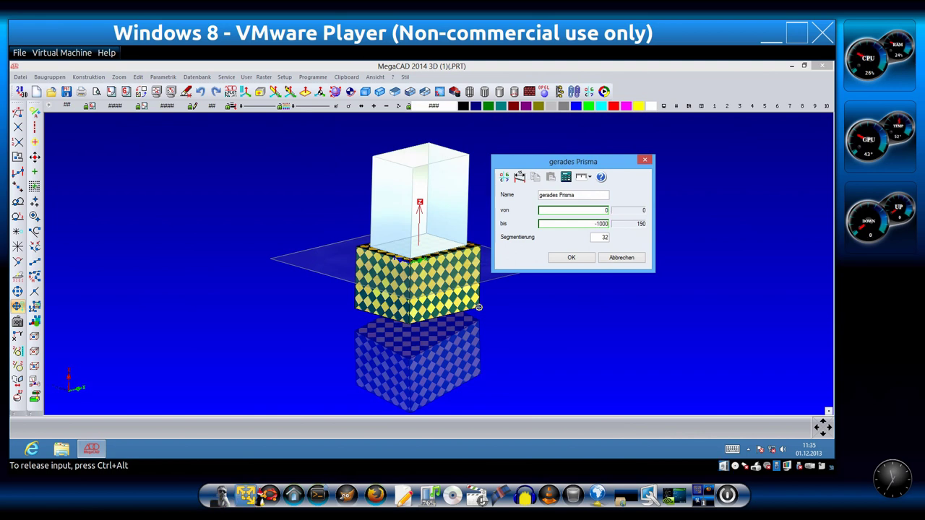
pyautogui.press('Return')
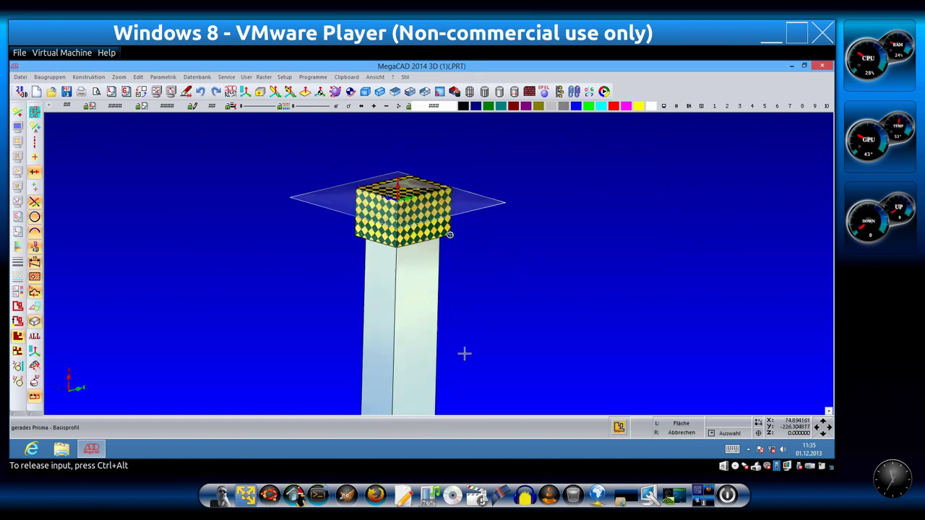
pyautogui.scroll(2, 429, 249)
pyautogui.moveTo(385, 241); pyautogui.dragTo(405, 226, button='middle')
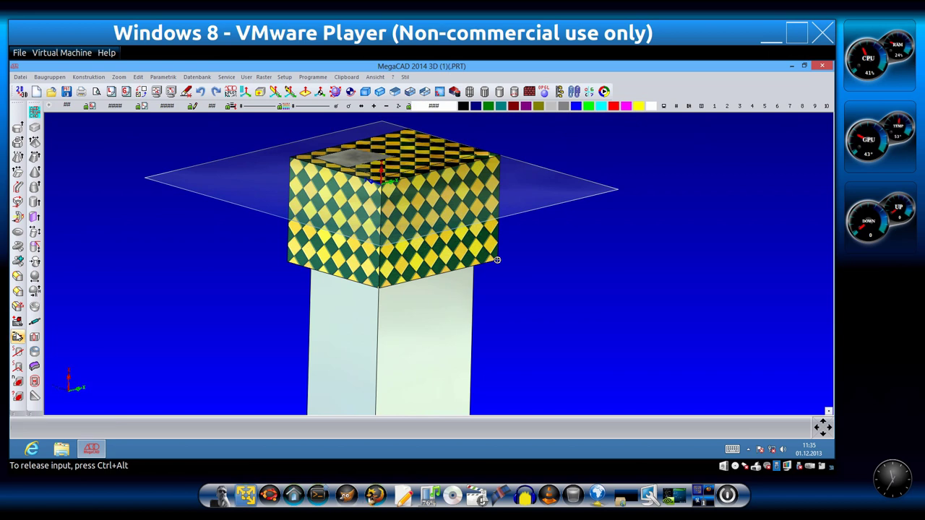
# Subtract the column from the tiled box to hollow it into an open tube.
pyautogui.click(17, 338)
pyautogui.click(296, 260)
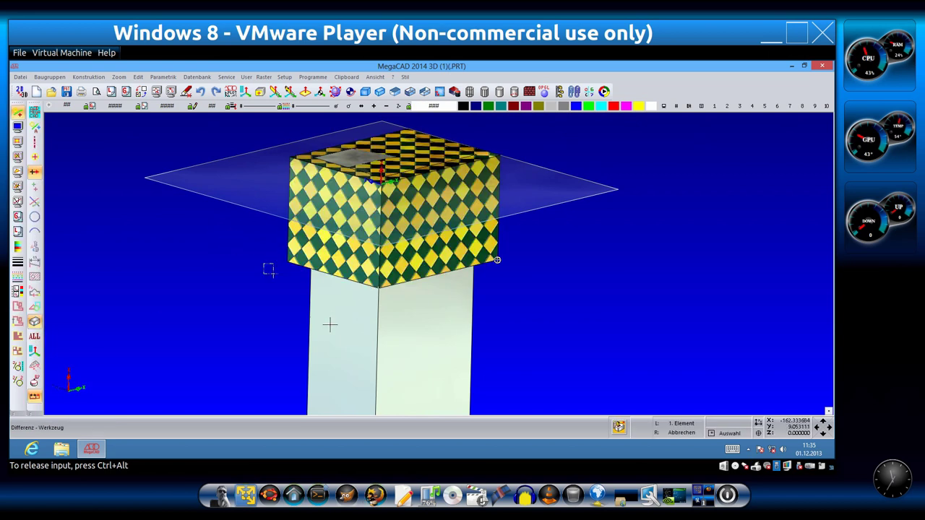
pyautogui.click(303, 325)
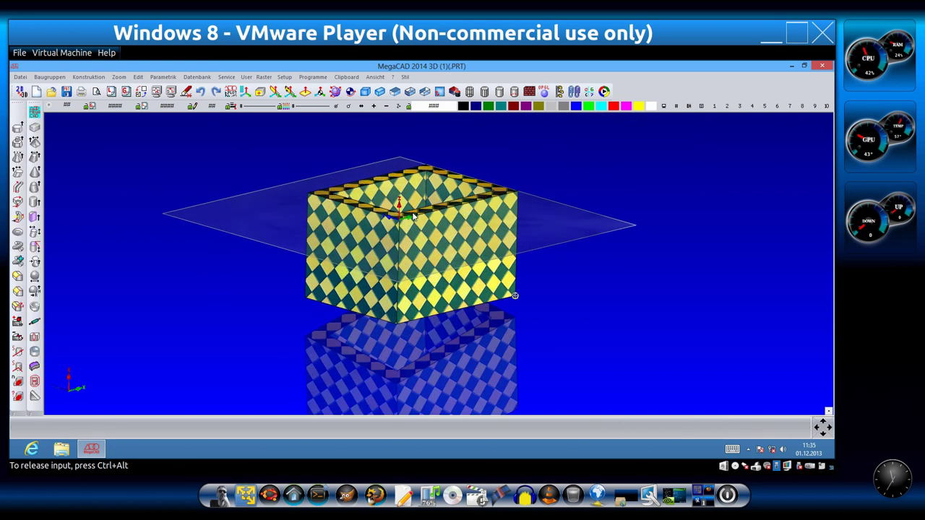
# Orbit and zoom around the hollow checkered box to look inside it.
pyautogui.click(349, 91)
pyautogui.moveTo(351, 124)
pyautogui.mouseDown()
pyautogui.moveTo(403, 230)
pyautogui.moveTo(308, 177)
pyautogui.moveTo(425, 278)
pyautogui.moveTo(470, 205)
pyautogui.mouseUp()
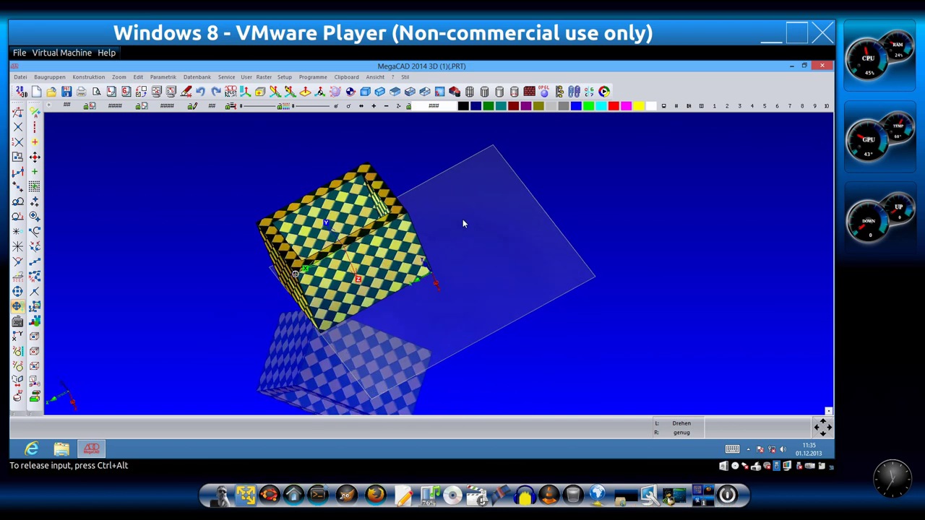
pyautogui.moveTo(471, 208); pyautogui.dragTo(467, 221)
pyautogui.scroll(3, 352, 246)
pyautogui.moveTo(352, 246)
pyautogui.mouseDown()
pyautogui.moveTo(357, 208)
pyautogui.moveTo(248, 206)
pyautogui.moveTo(285, 186)
pyautogui.mouseUp()
pyautogui.scroll(-3, 285, 186)
pyautogui.scroll(2, 455, 183)
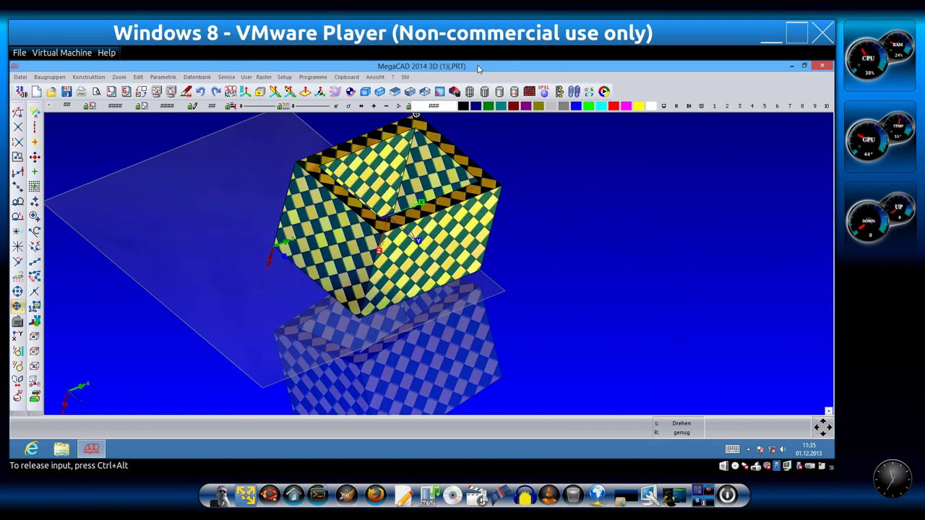
# Switch the interface style to Fluent Oberfläche and acknowledge the restart notice.
pyautogui.click(407, 79)
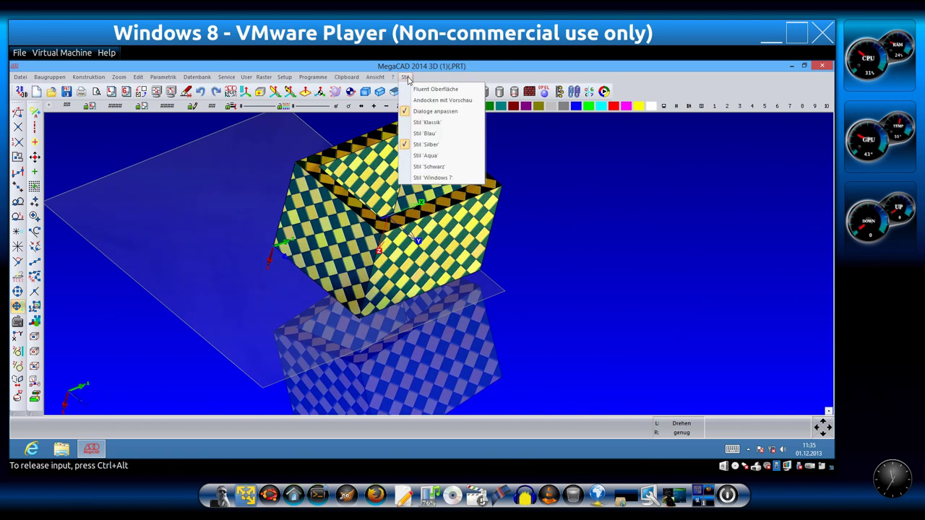
pyautogui.click(438, 90)
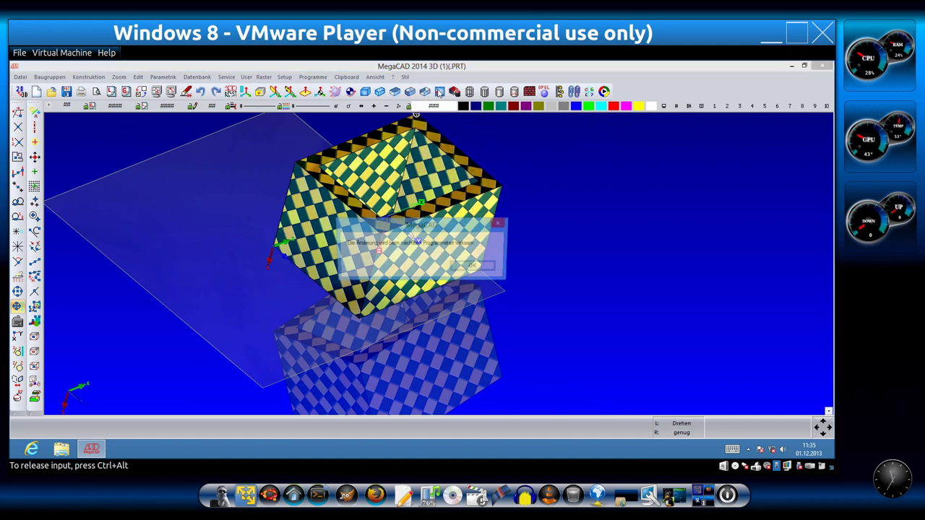
pyautogui.click(481, 269)
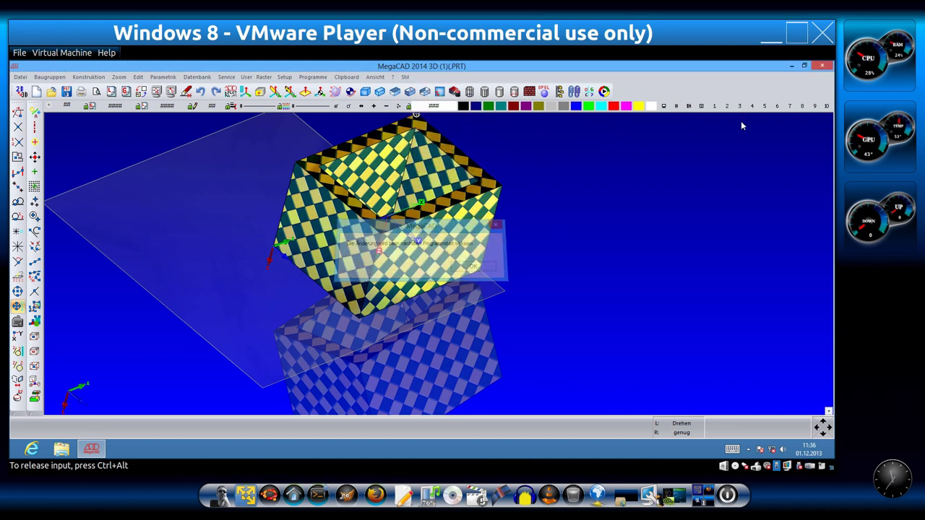
# Close MegaCAD without saving the drawing and relaunch it from the desktop.
pyautogui.click(822, 66)
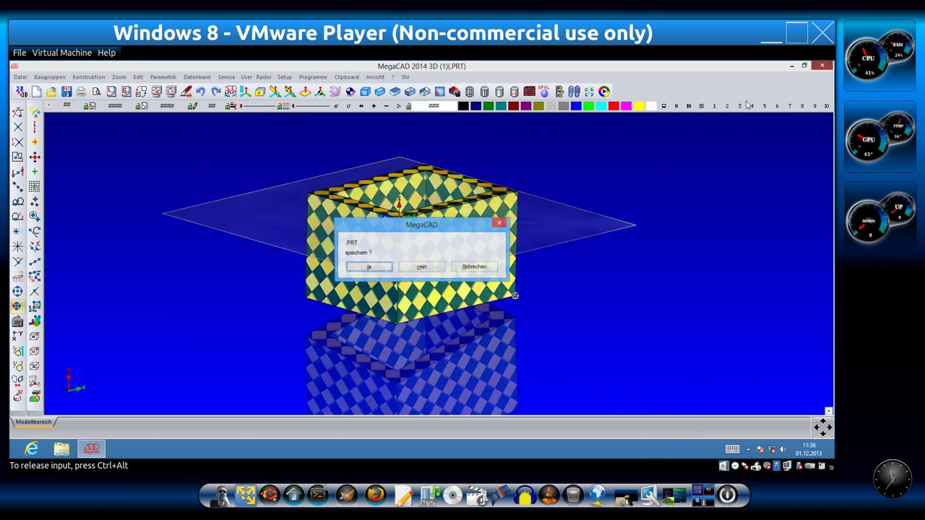
pyautogui.click(381, 270)
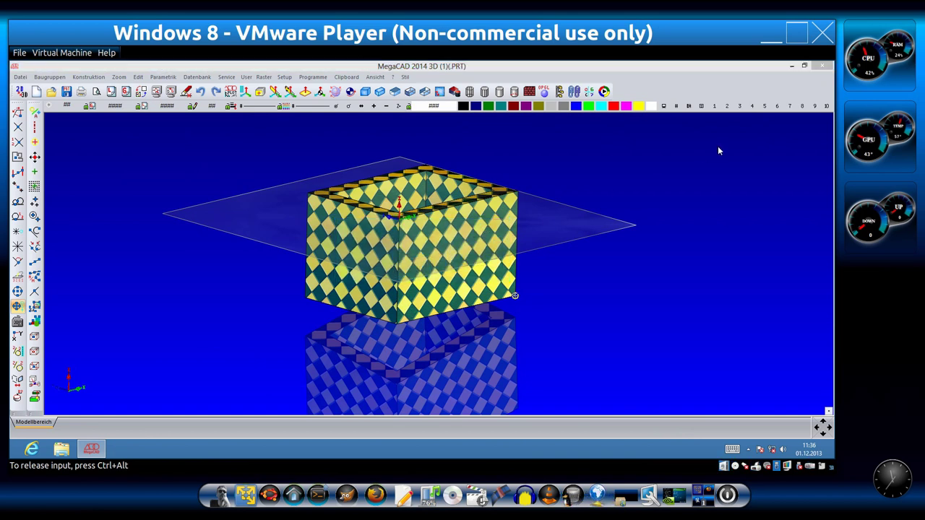
pyautogui.click(410, 119)
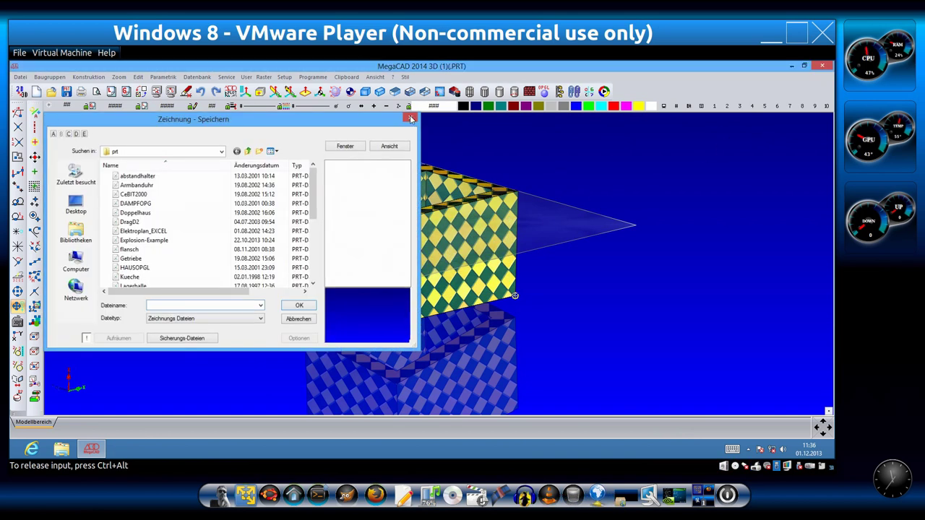
pyautogui.click(824, 65)
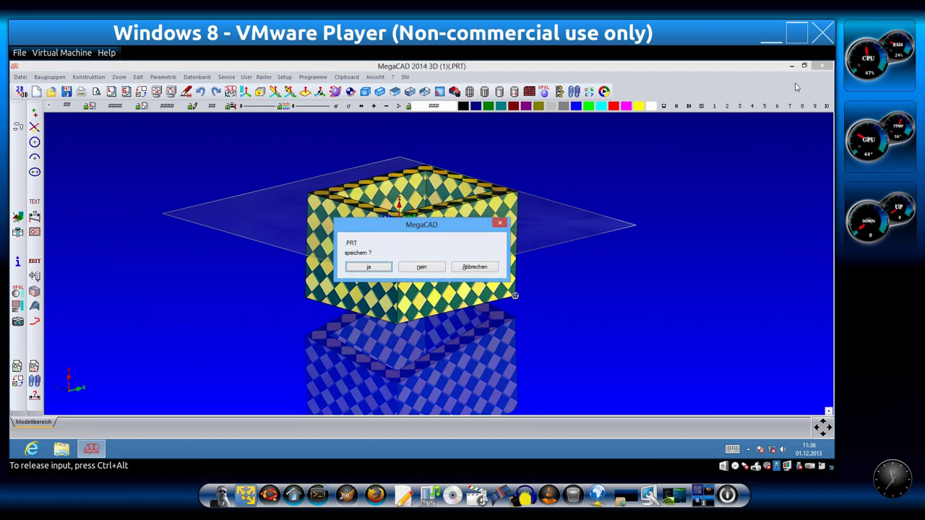
pyautogui.click(434, 267)
pyautogui.doubleClick(60, 144)
pyautogui.click(331, 330)
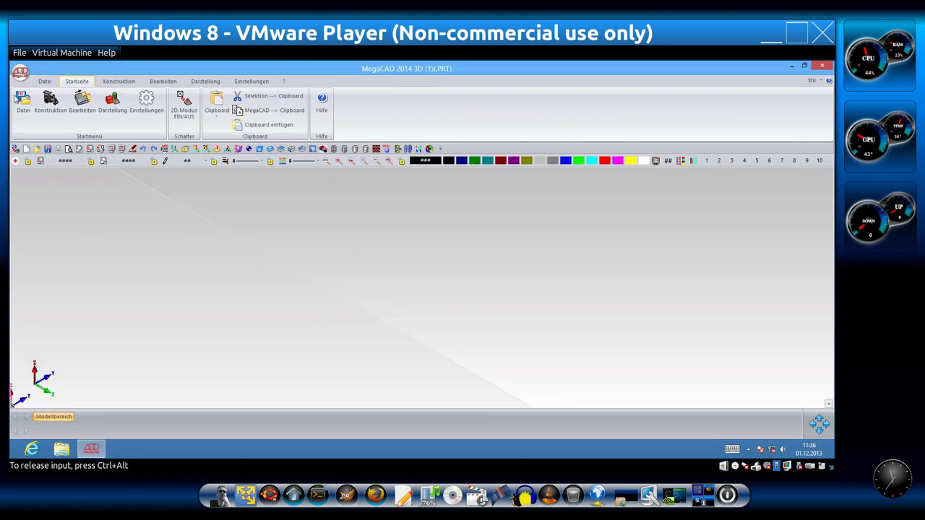
# Untick Fluent Oberfläche to restore the classic interface, then close MegaCAD.
pyautogui.click(812, 81)
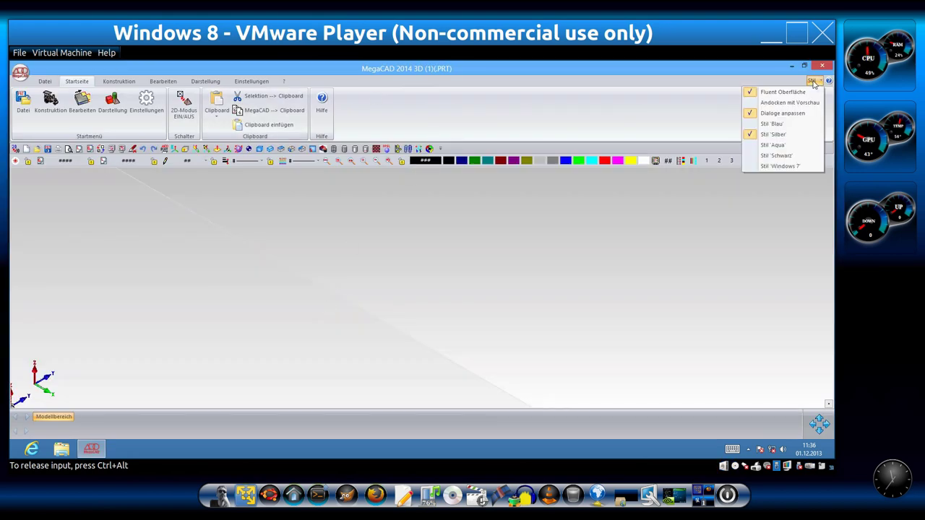
pyautogui.click(789, 93)
pyautogui.click(472, 265)
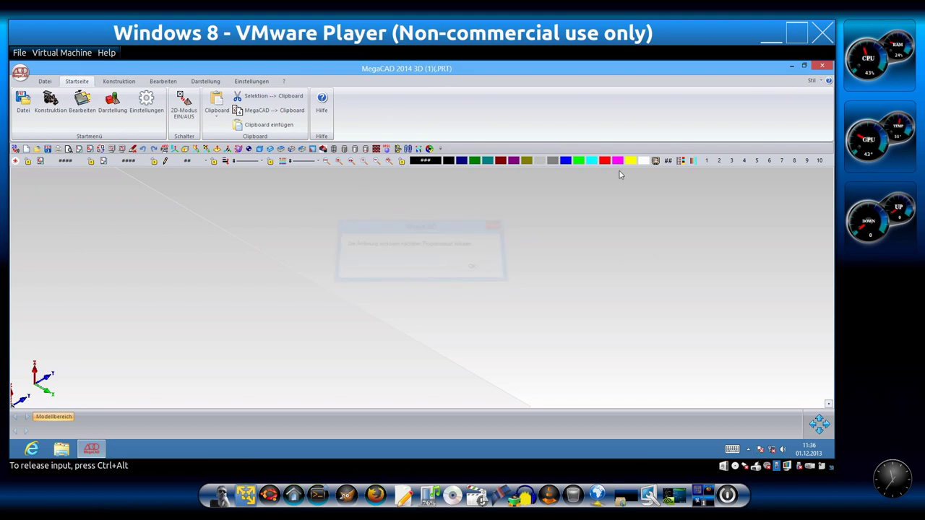
pyautogui.click(823, 66)
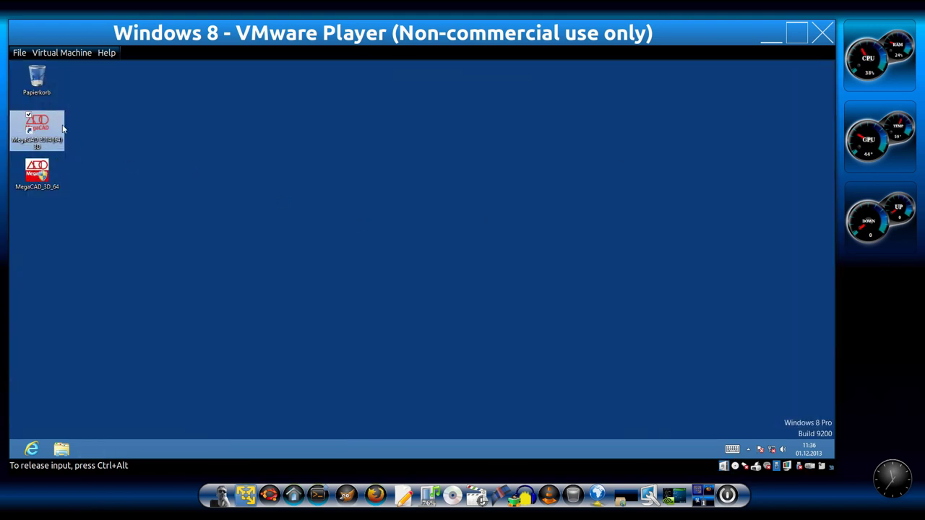
# Relaunch MegaCAD 2014 3D past the licence notice, maximize VMware Player, and open the Virtual Machine menu.
pyautogui.doubleClick(63, 129)
pyautogui.click(354, 334)
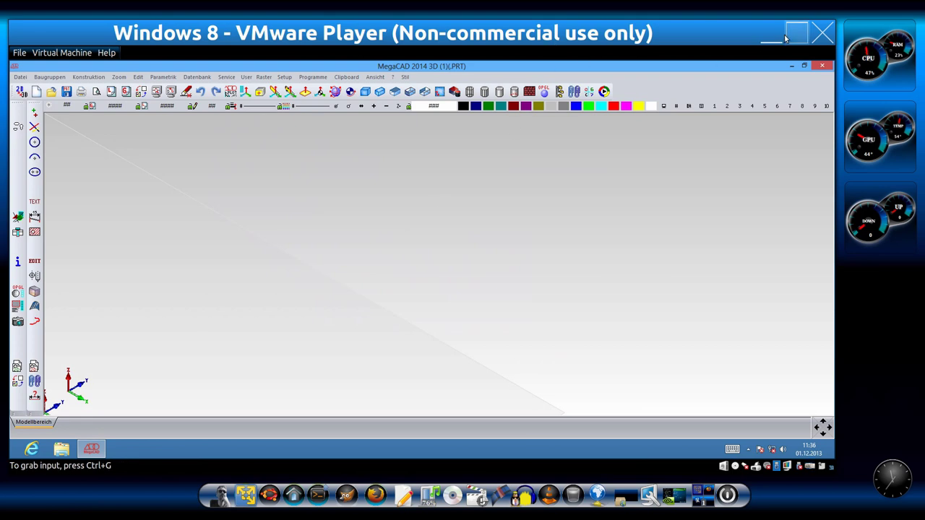
pyautogui.click(787, 36)
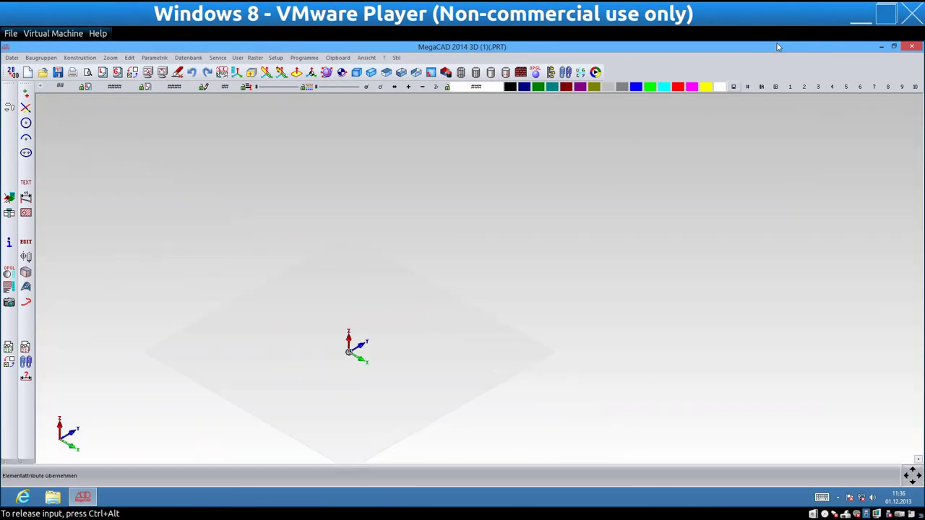
pyautogui.click(49, 34)
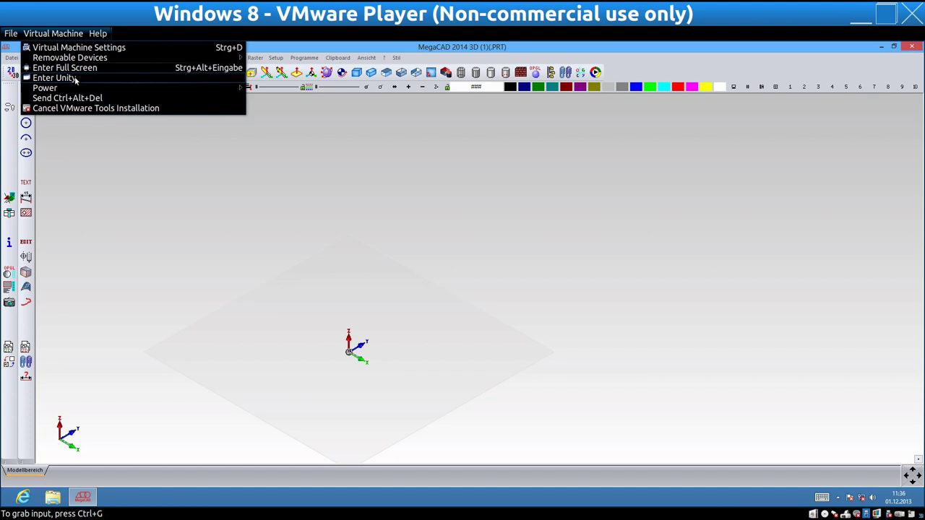
# Enter Unity mode, then resize and reposition the floating MegaCAD window on the host desktop.
pyautogui.click(54, 78)
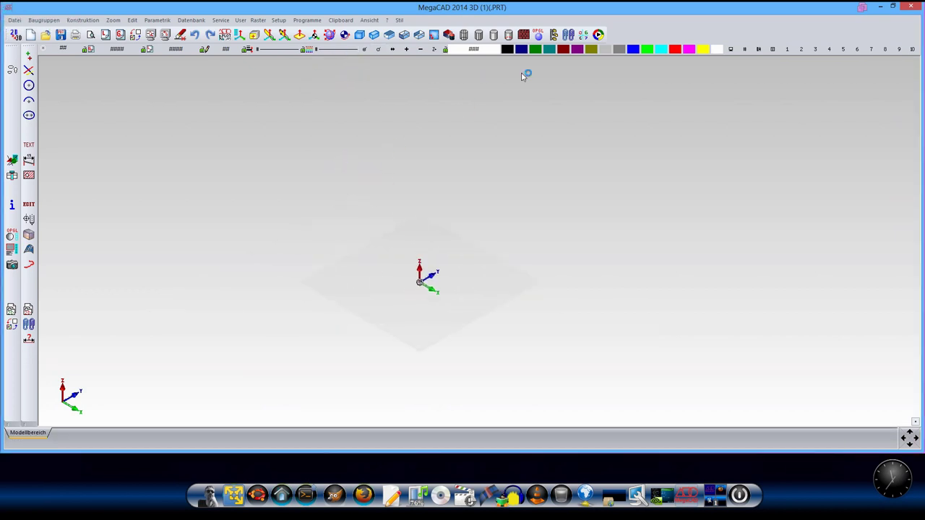
pyautogui.moveTo(570, 9); pyautogui.dragTo(547, 164)
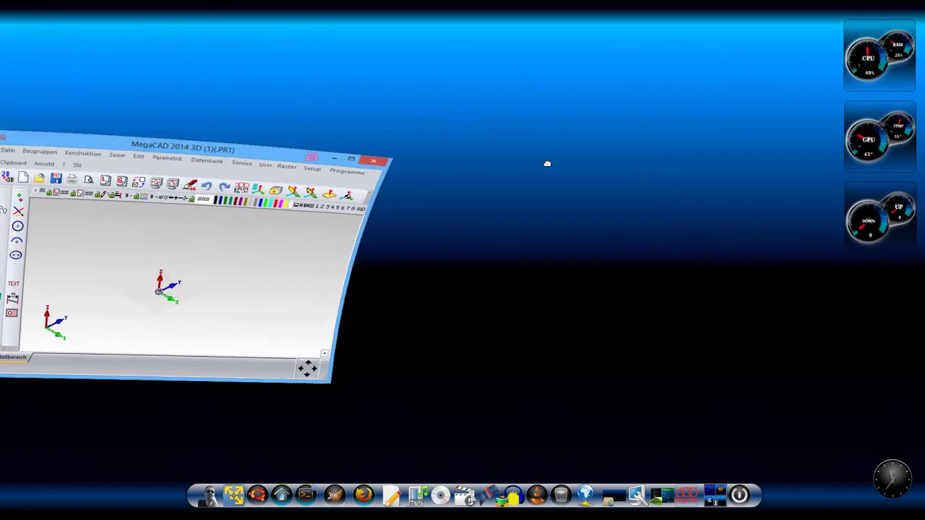
pyautogui.moveTo(318, 138)
pyautogui.mouseDown()
pyautogui.moveTo(506, 151)
pyautogui.moveTo(281, 89)
pyautogui.mouseUp()
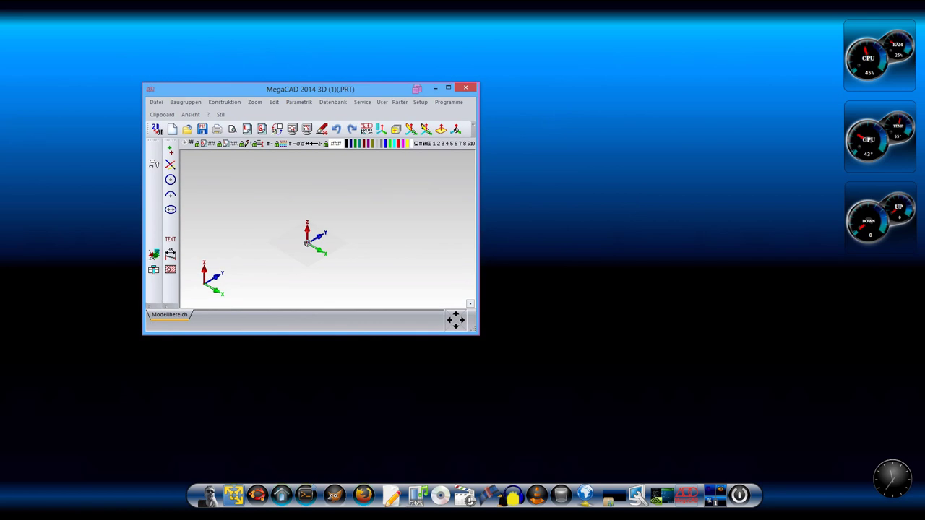
pyautogui.hotkey('ctrl', 'alt', 'Left')
pyautogui.moveTo(473, 332); pyautogui.dragTo(804, 449)
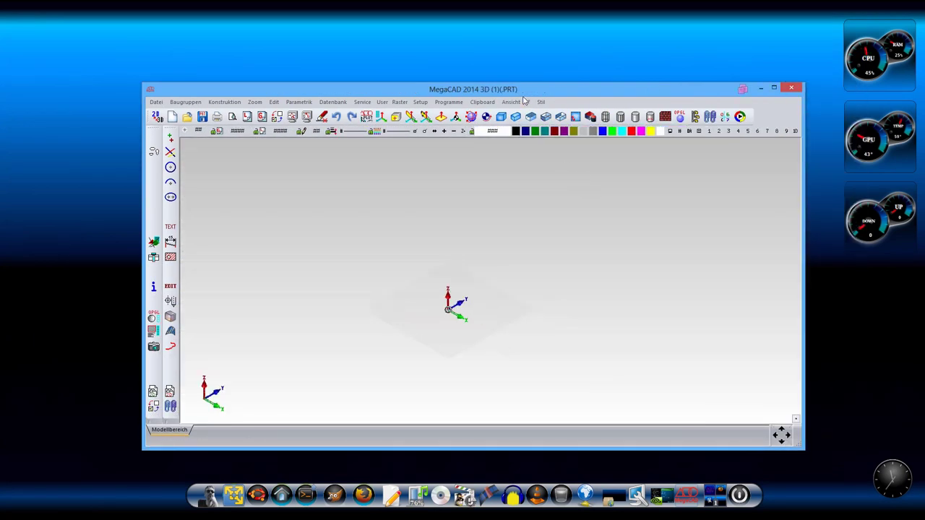
pyautogui.moveTo(550, 95); pyautogui.dragTo(459, 54)
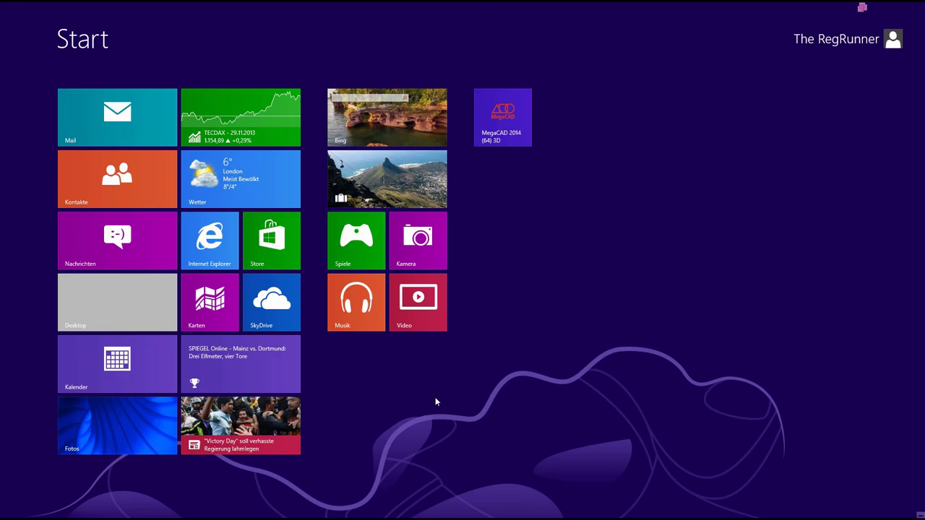
# Start a rectangle in the Unity MegaCAD window, then exit Unity from the Windows 8 start menu.
pyautogui.click(105, 291)
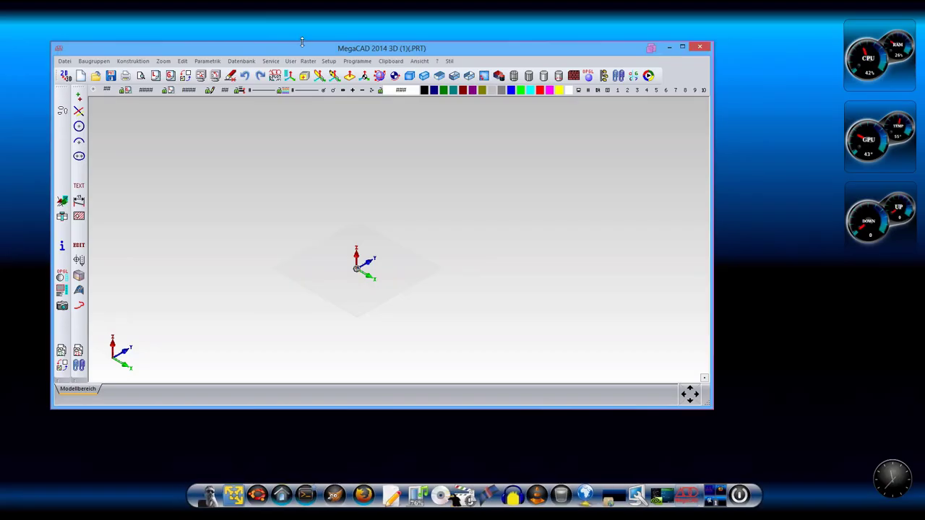
pyautogui.moveTo(311, 53)
pyautogui.mouseDown()
pyautogui.moveTo(340, 57)
pyautogui.moveTo(327, 55)
pyautogui.mouseUp()
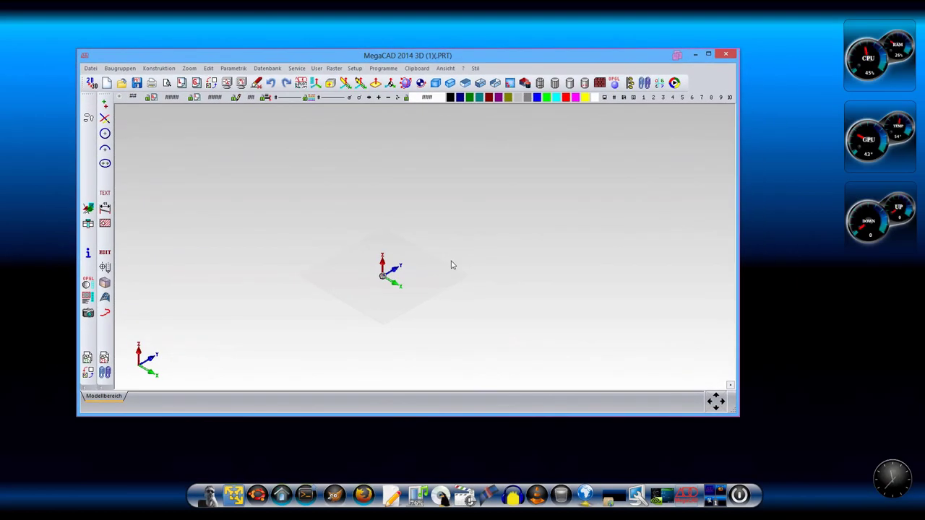
pyautogui.scroll(2, 439, 258)
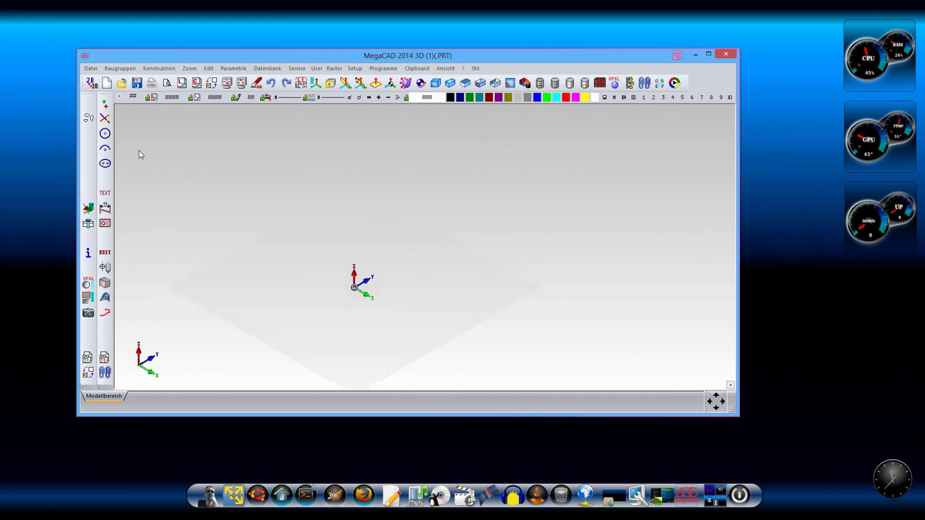
pyautogui.click(105, 118)
pyautogui.click(88, 148)
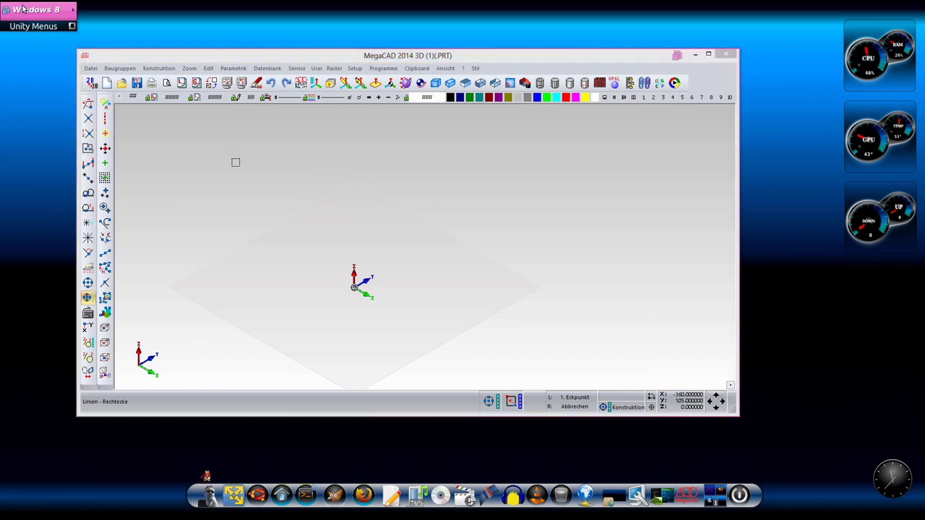
pyautogui.click(23, 9)
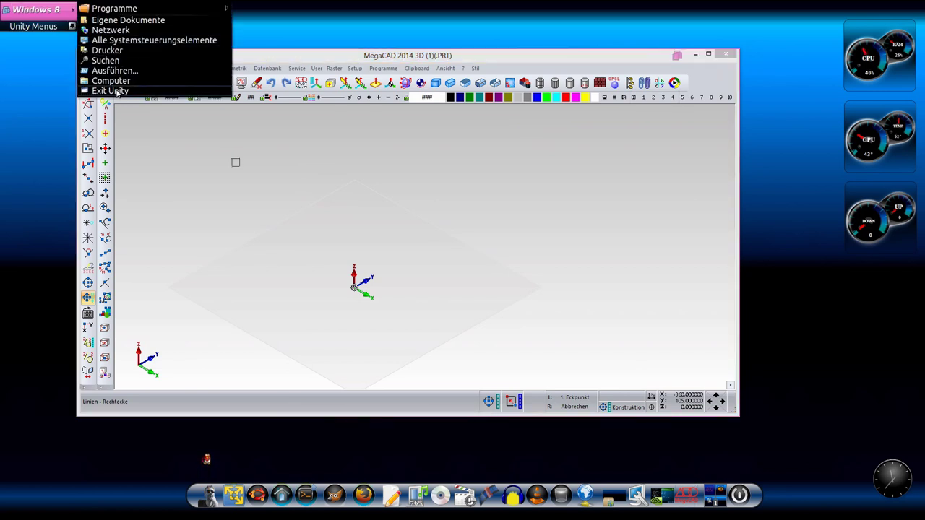
pyautogui.click(116, 91)
# Cancel the rectangle command and close MegaCAD.
pyautogui.click(362, 185)
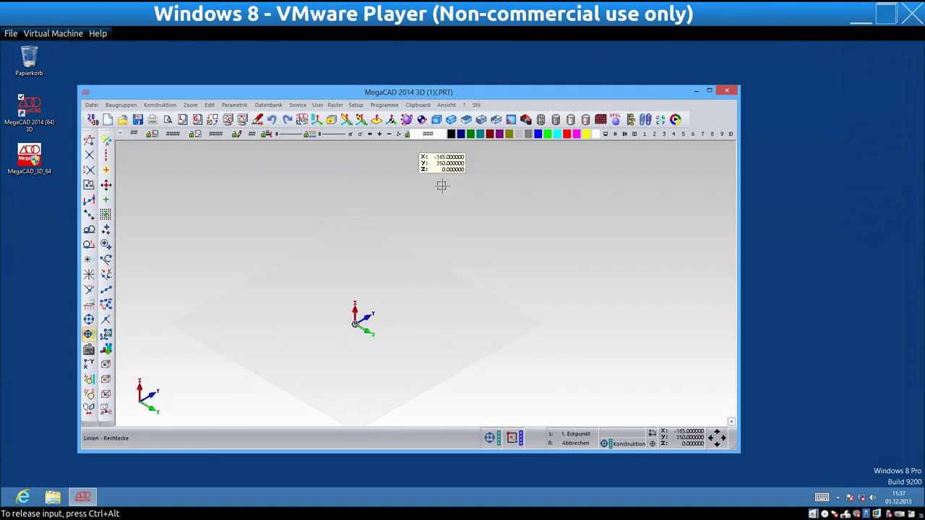
pyautogui.scroll(-1, 448, 209)
pyautogui.rightClick(456, 221)
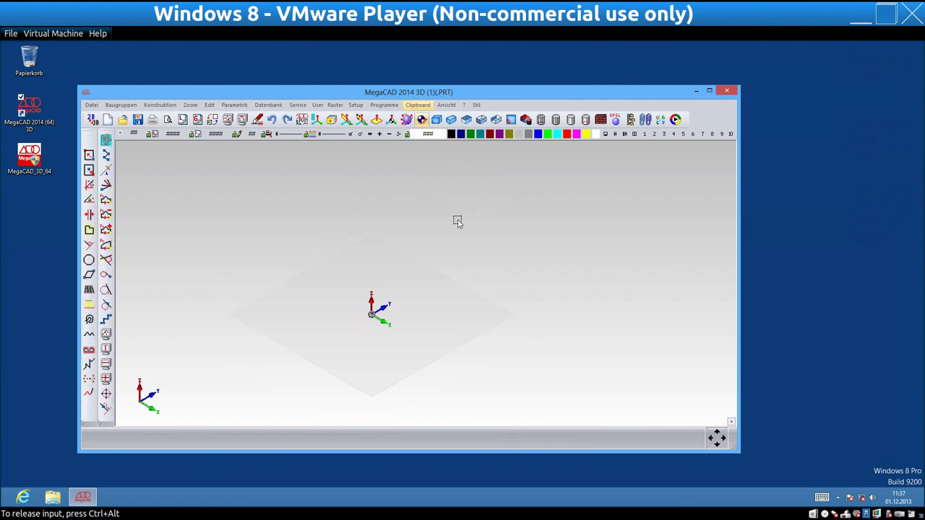
pyautogui.click(709, 91)
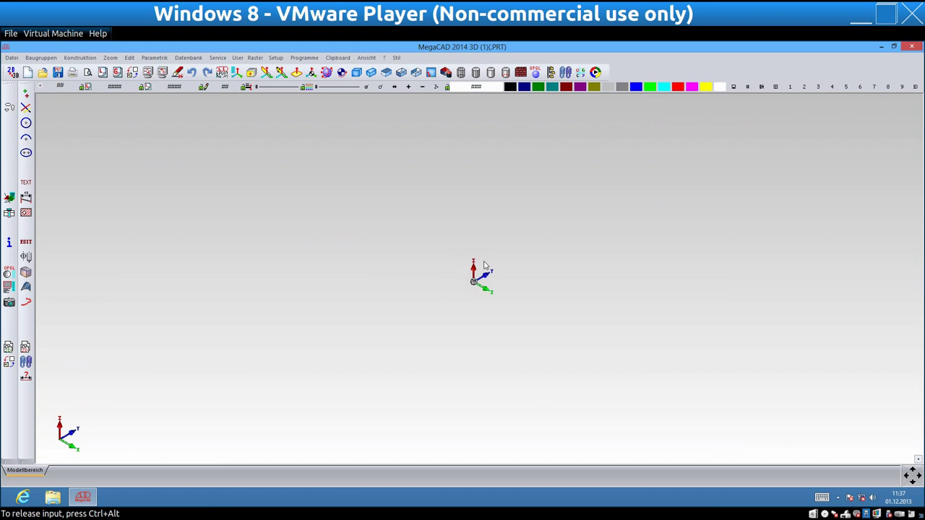
pyautogui.click(912, 47)
# Close and suspend the Windows 8 virtual machine, minimize the player, and rotate to the browser workspace.
pyautogui.click(912, 13)
pyautogui.click(516, 338)
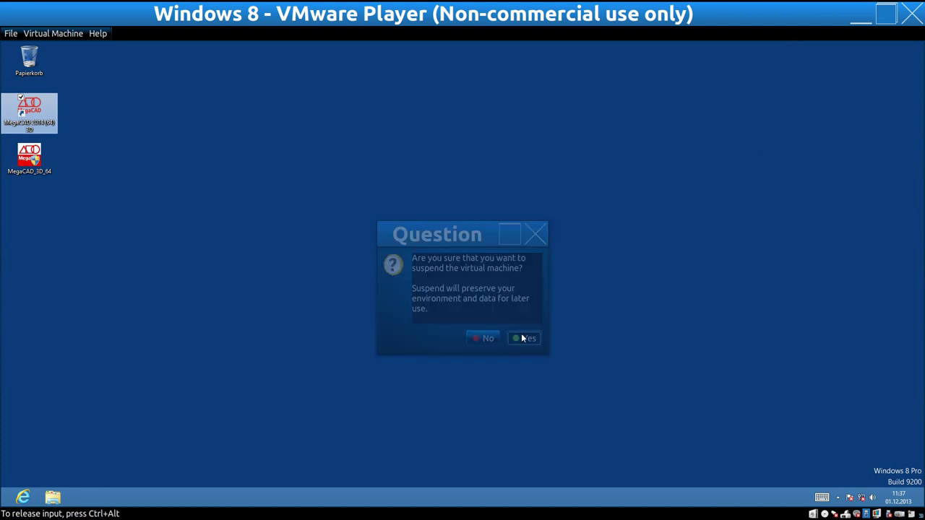
pyautogui.click(855, 18)
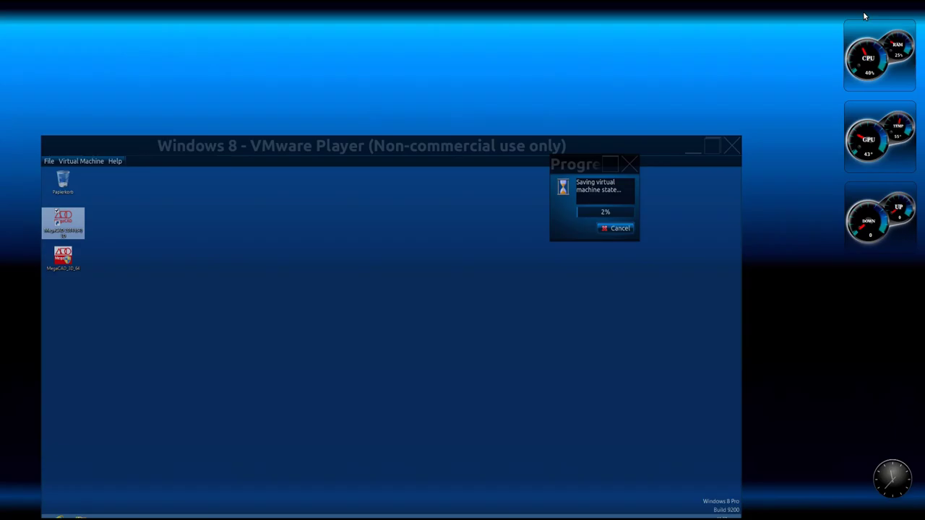
pyautogui.keyDown('ctrl'); pyautogui.keyDown('alt'); pyautogui.moveTo(472, 211); pyautogui.dragTo(520, 289); pyautogui.keyUp('alt'); pyautogui.keyUp('ctrl')
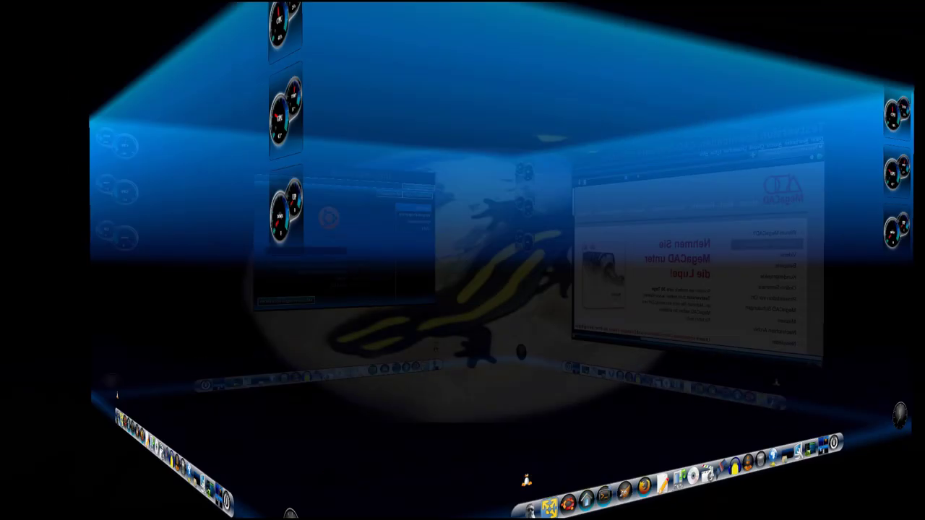